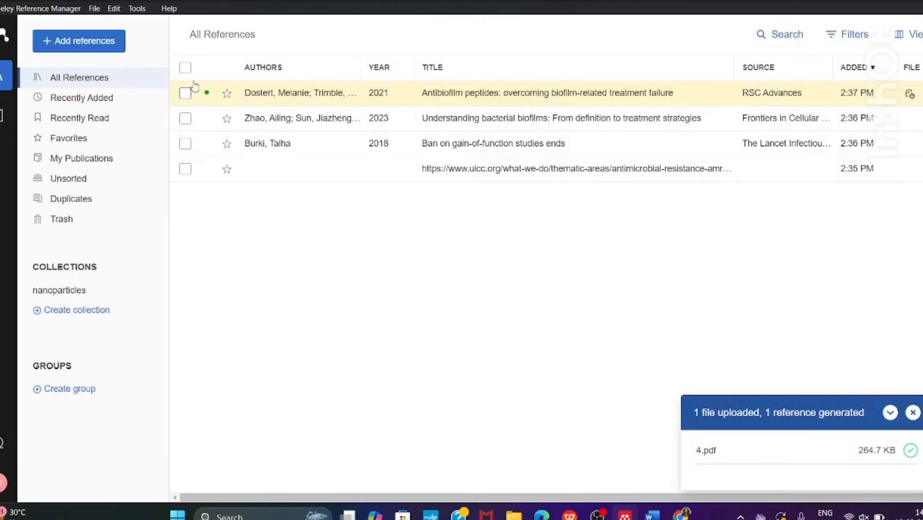
# Switch to Document3 in Word and open Mendeley Cite to browse its list of library references.
pyautogui.moveTo(654, 515)
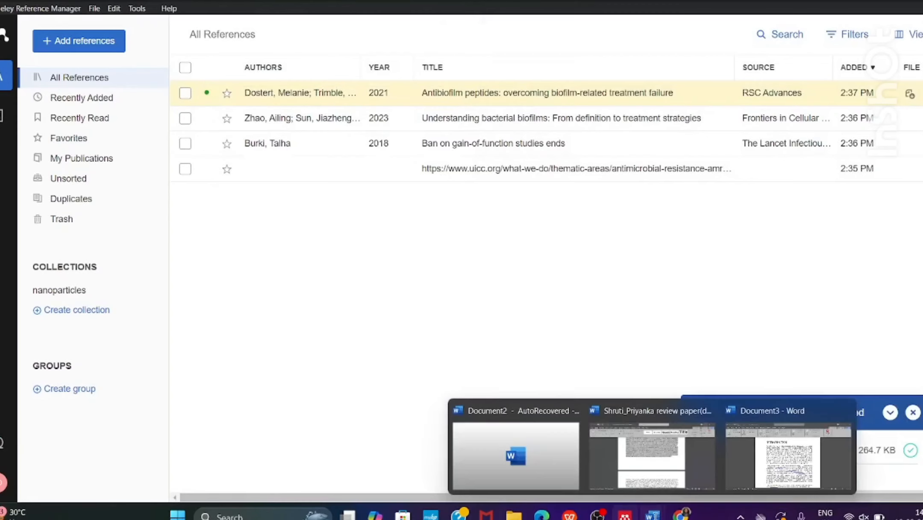
pyautogui.click(778, 453)
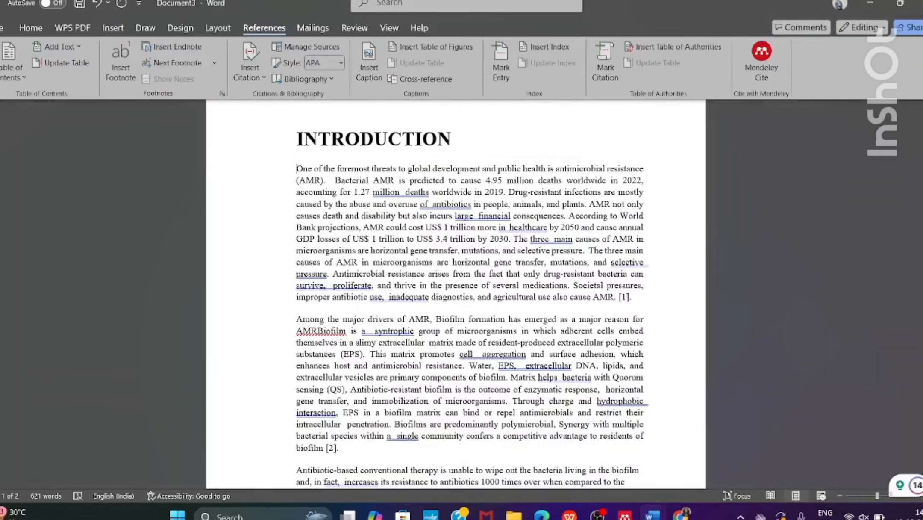
pyautogui.moveTo(915, 195); pyautogui.dragTo(915, 137)
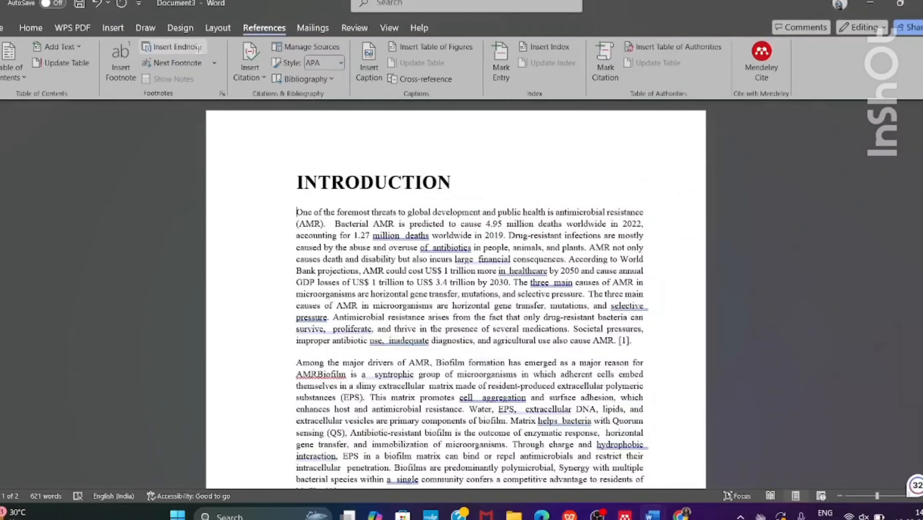
pyautogui.click(27, 27)
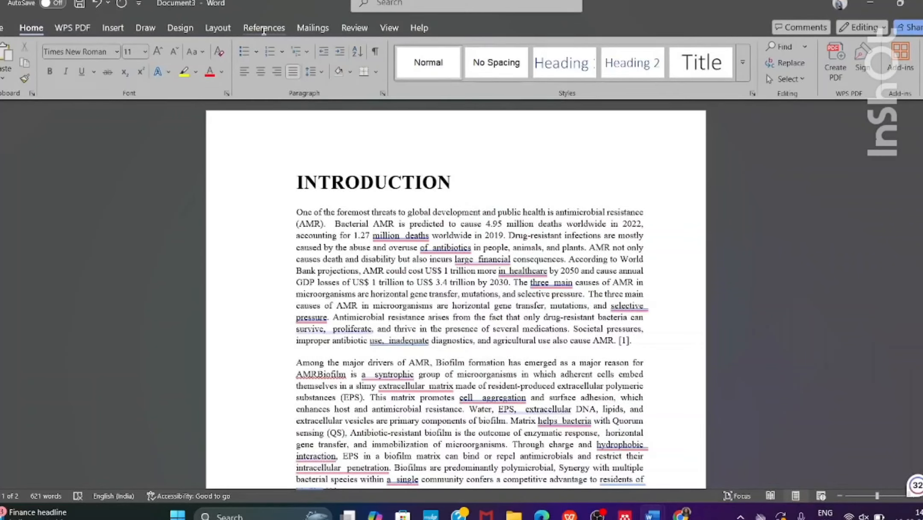
pyautogui.click(264, 28)
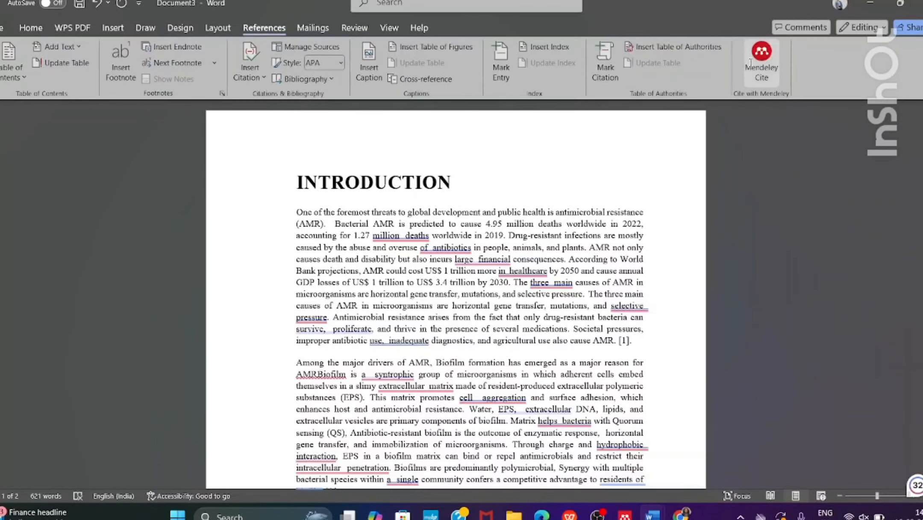
pyautogui.click(761, 51)
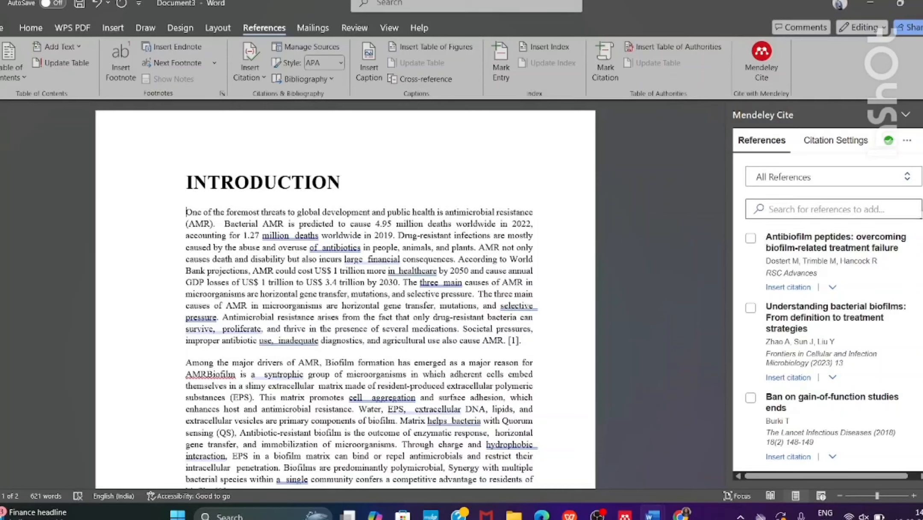
pyautogui.scroll(-1, 827, 299)
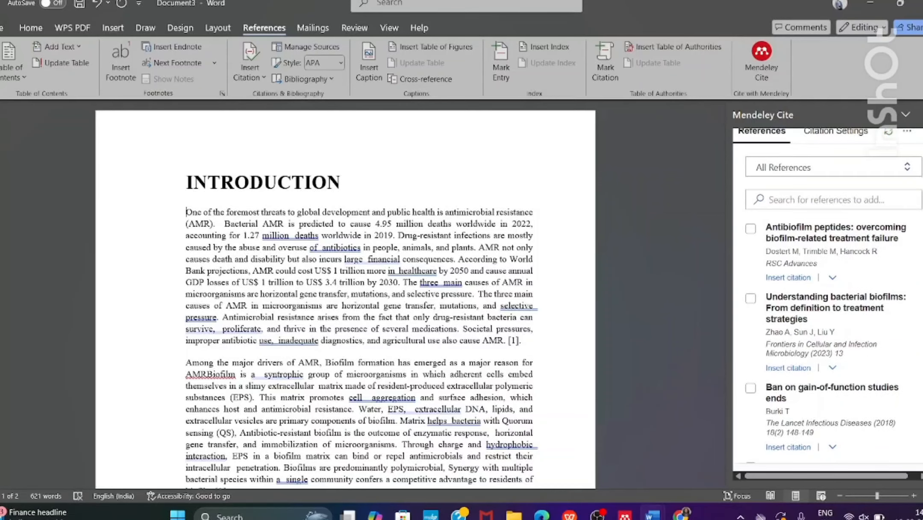
pyautogui.scroll(1, 827, 299)
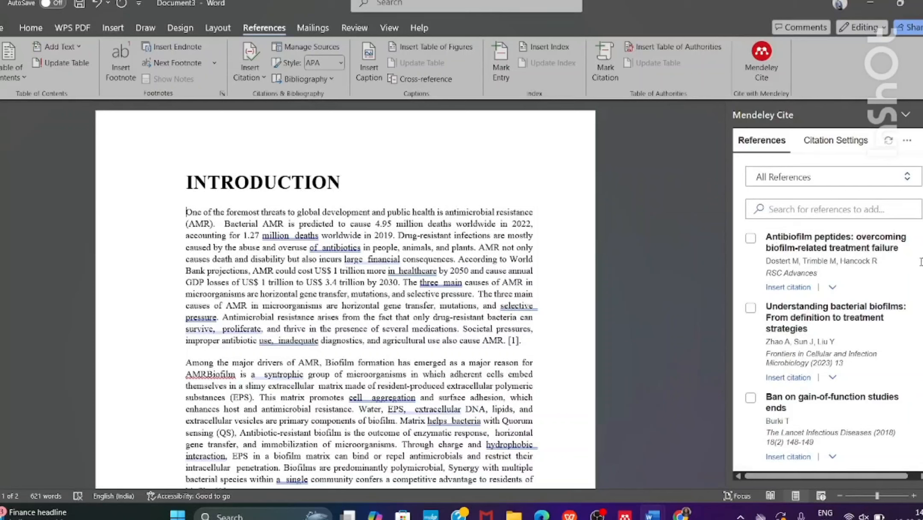
pyautogui.scroll(-1, 828, 296)
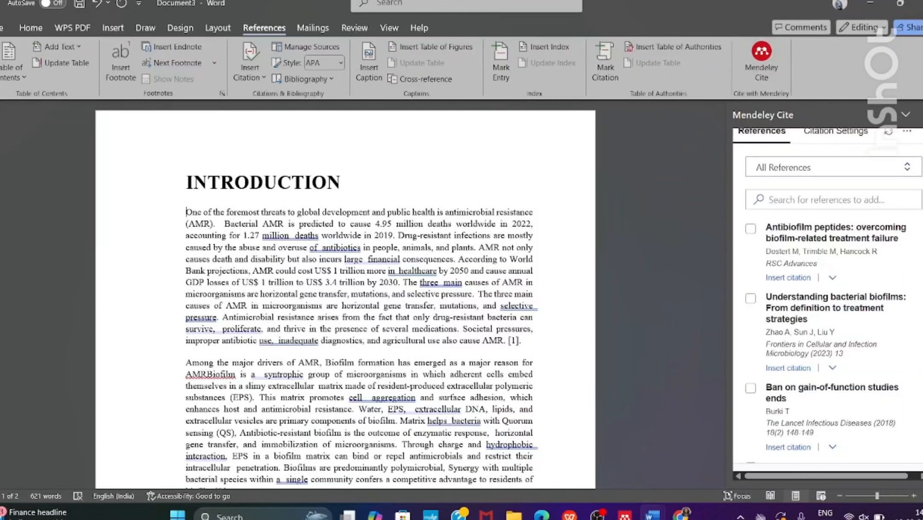
pyautogui.scroll(1, 827, 295)
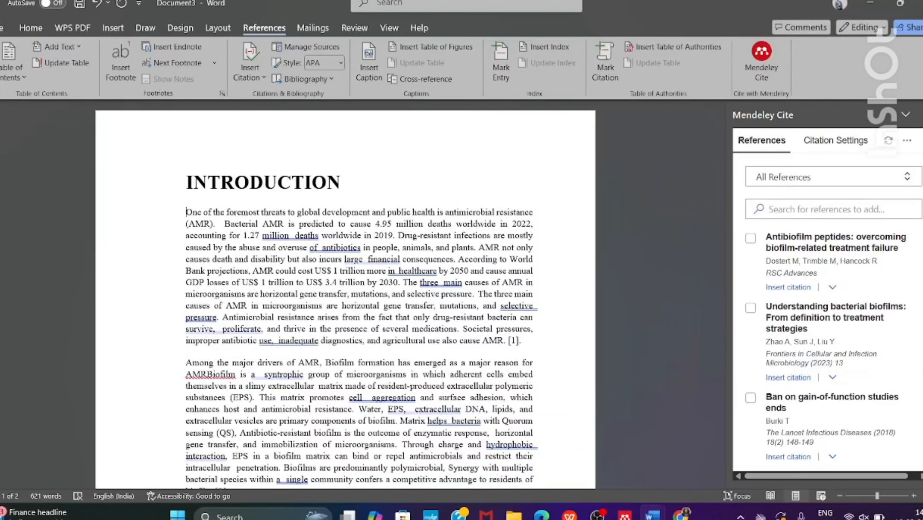
# Switch to Mendeley Reference Manager and select all four references in the library.
pyautogui.moveTo(652, 515)
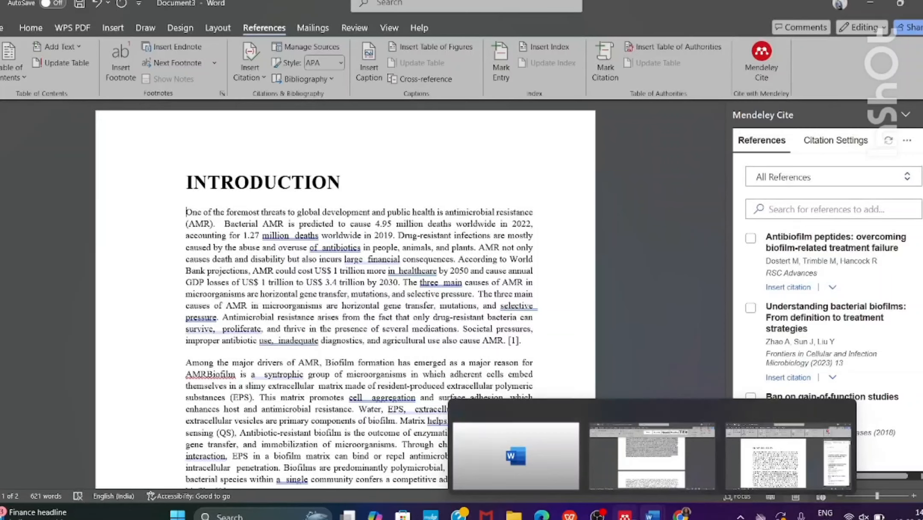
pyautogui.moveTo(625, 515)
pyautogui.click(607, 456)
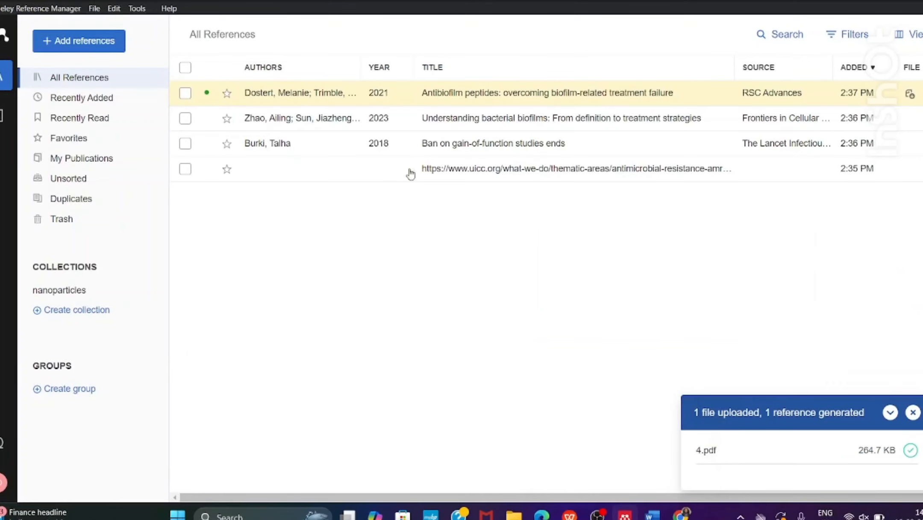
pyautogui.click(186, 94)
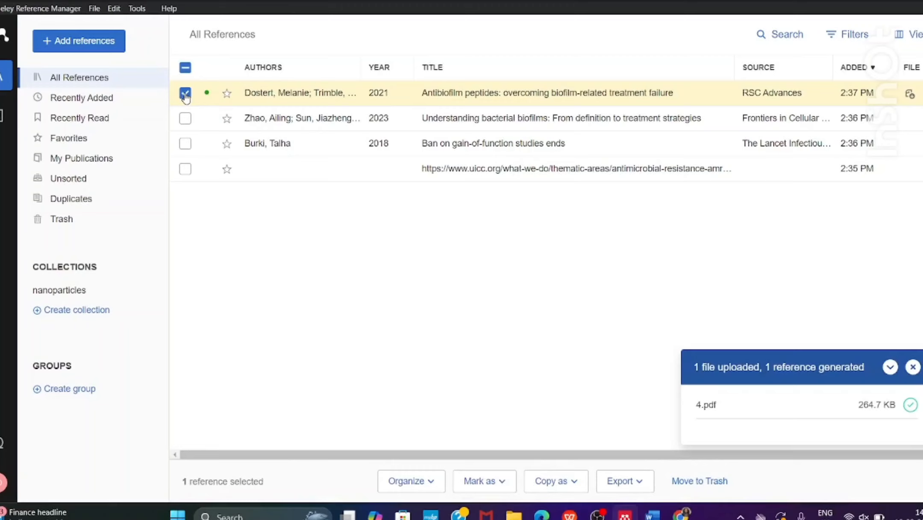
pyautogui.click(185, 119)
pyautogui.click(185, 144)
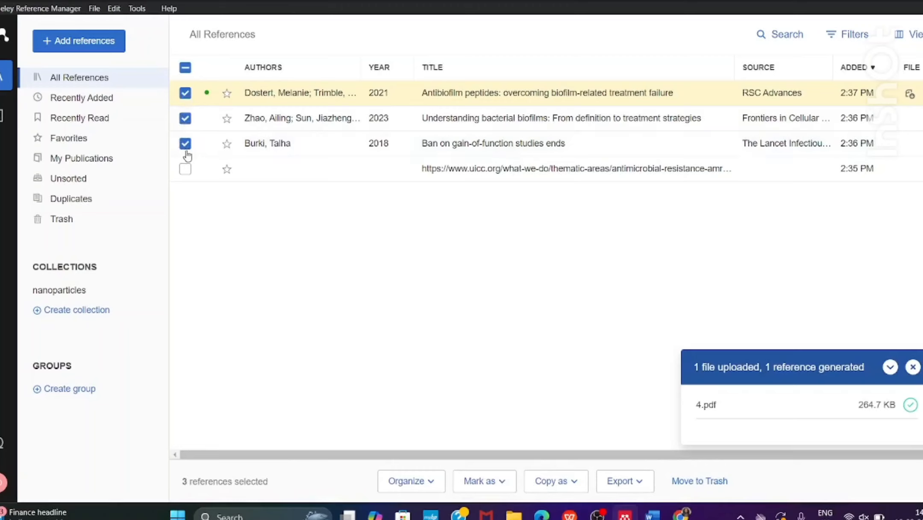
pyautogui.click(185, 169)
# Create a new collection named AMR.
pyautogui.click(76, 316)
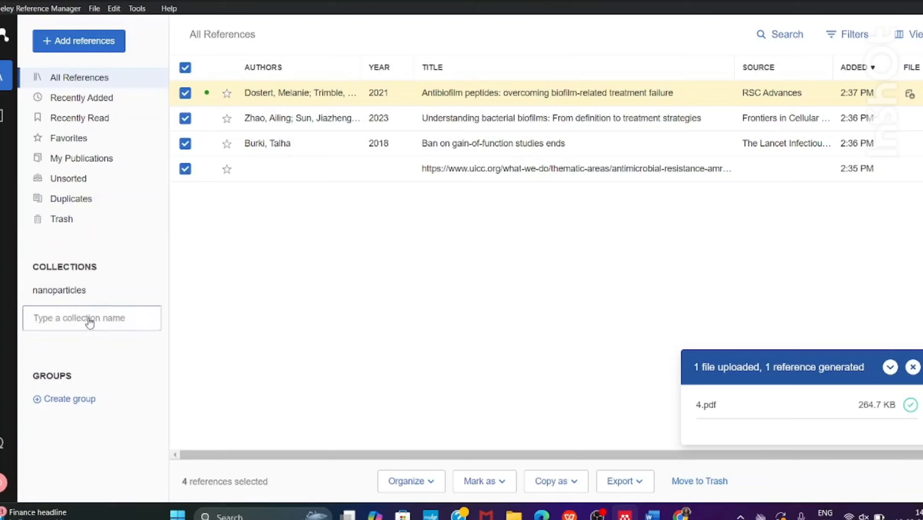
pyautogui.write('AMR')
pyautogui.press('Return')
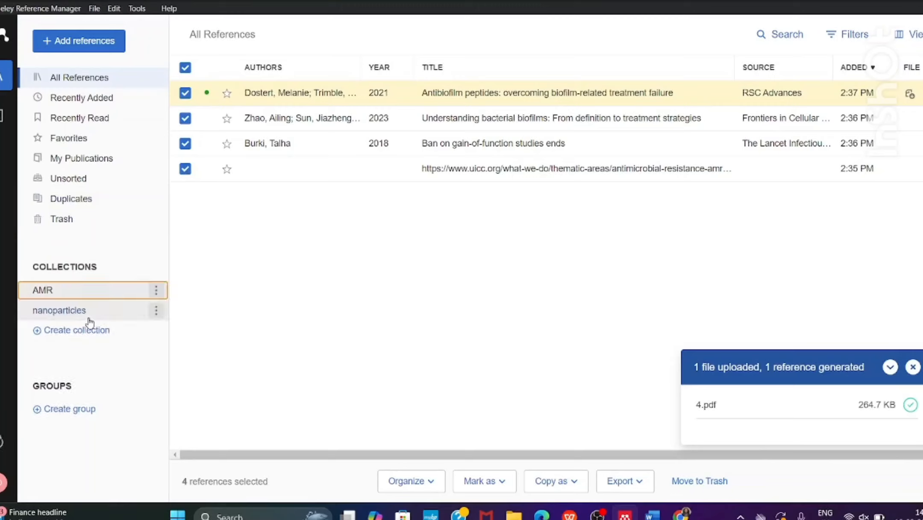
pyautogui.click(286, 298)
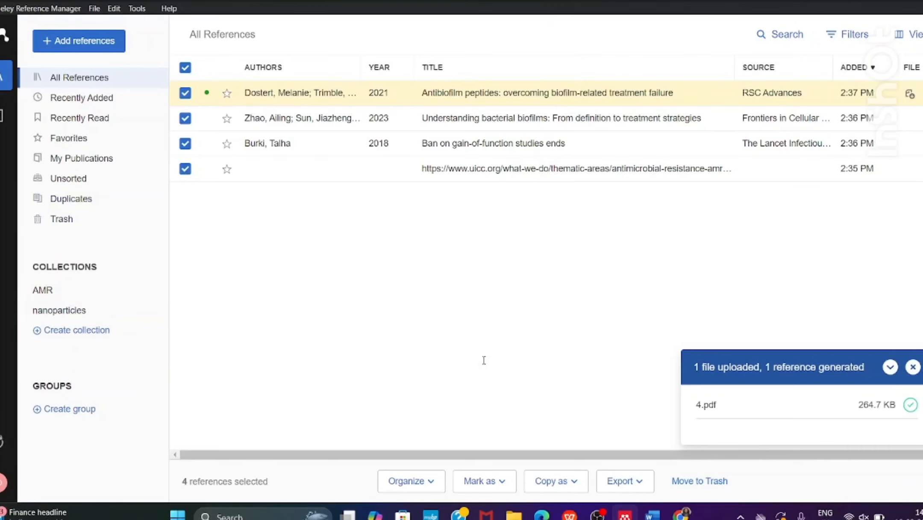
# Return to Document3 in Word and check the collections available in Mendeley Cite, keeping All References.
pyautogui.moveTo(682, 512)
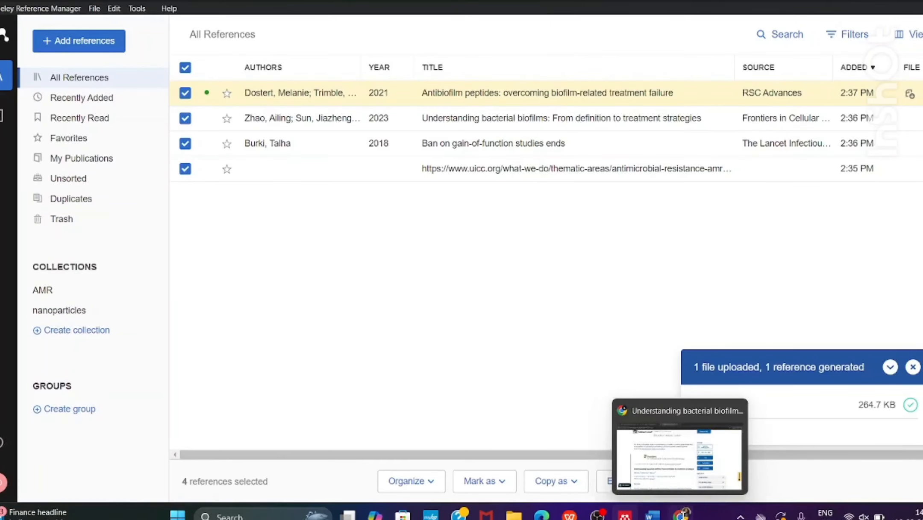
pyautogui.moveTo(652, 515)
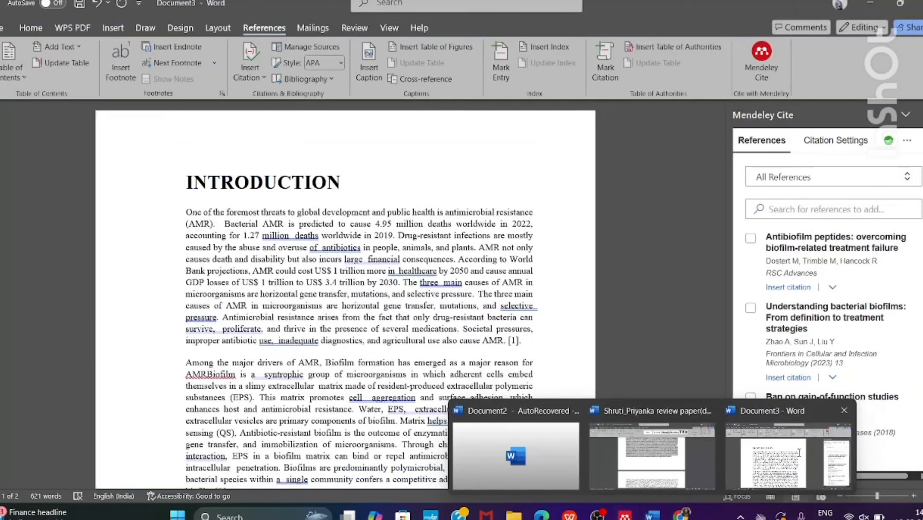
pyautogui.click(799, 452)
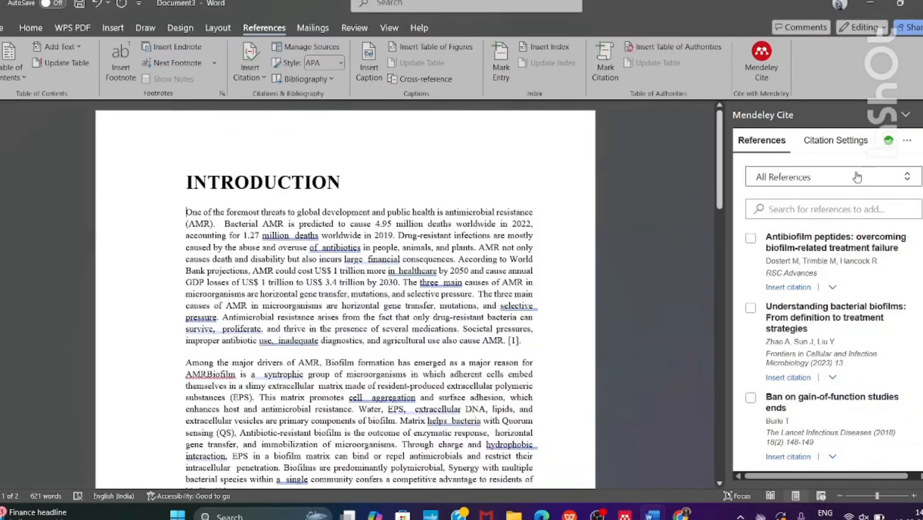
pyautogui.click(809, 182)
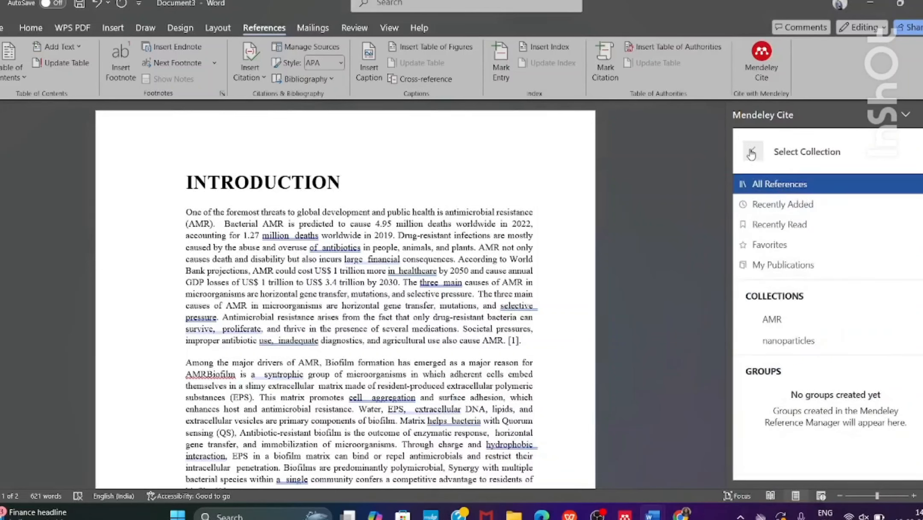
pyautogui.click(751, 153)
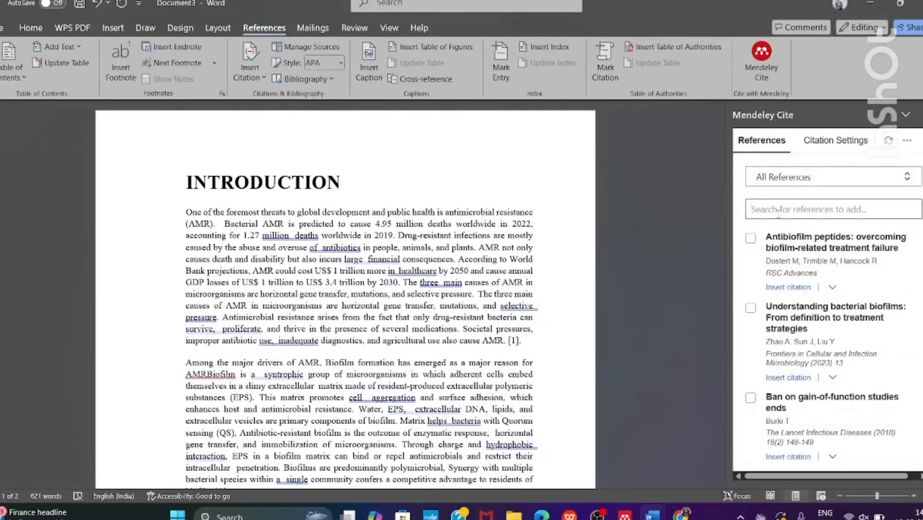
# Search the references for AMR and insert the uicc.org reference as a citation at the [1] marker ending the first paragraph.
pyautogui.write('AMR')
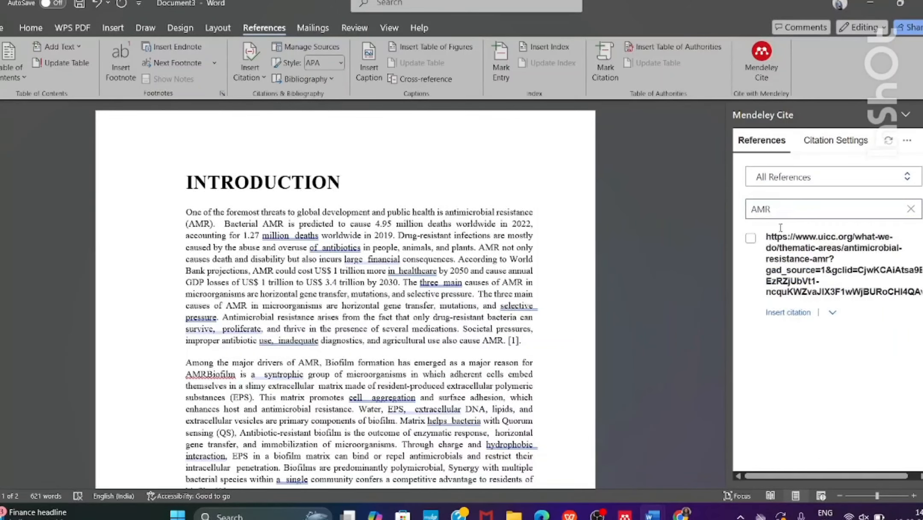
pyautogui.click(751, 238)
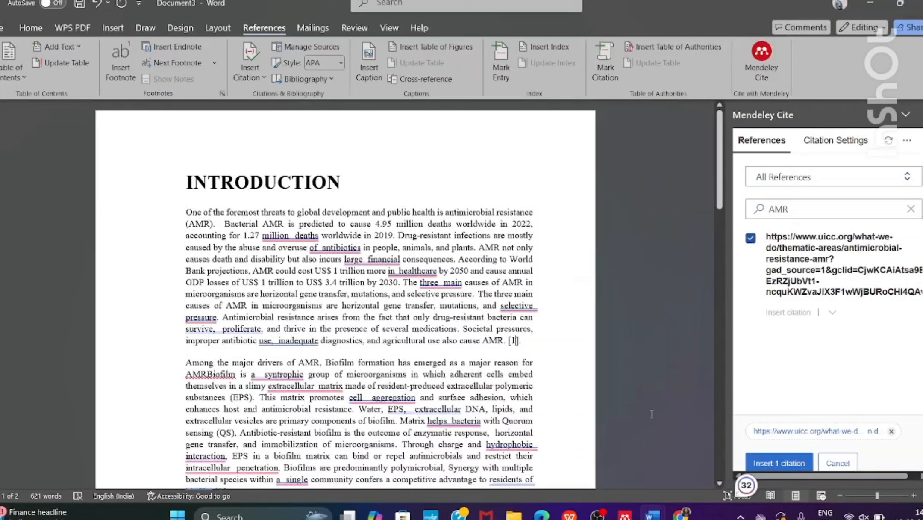
pyautogui.click(776, 464)
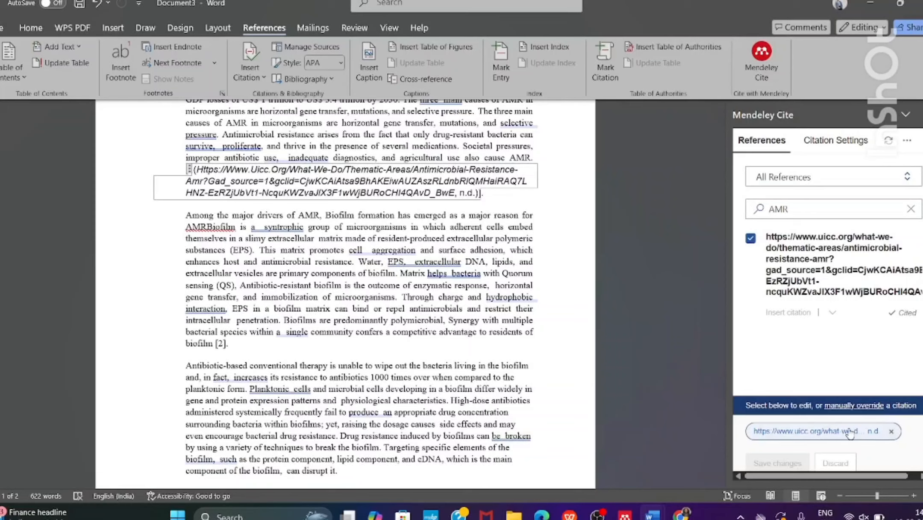
# Edit the inserted uicc.org citation to display as Author and save the changes.
pyautogui.click(825, 431)
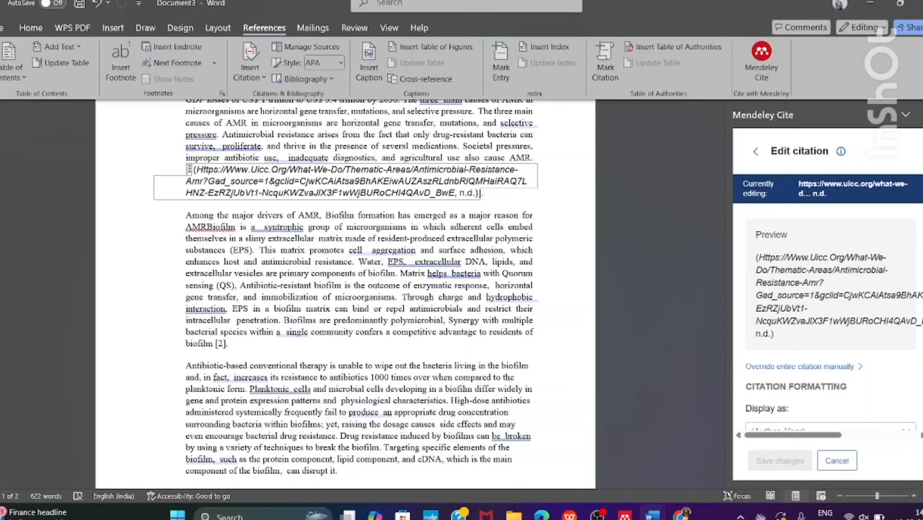
pyautogui.scroll(-3, 911, 334)
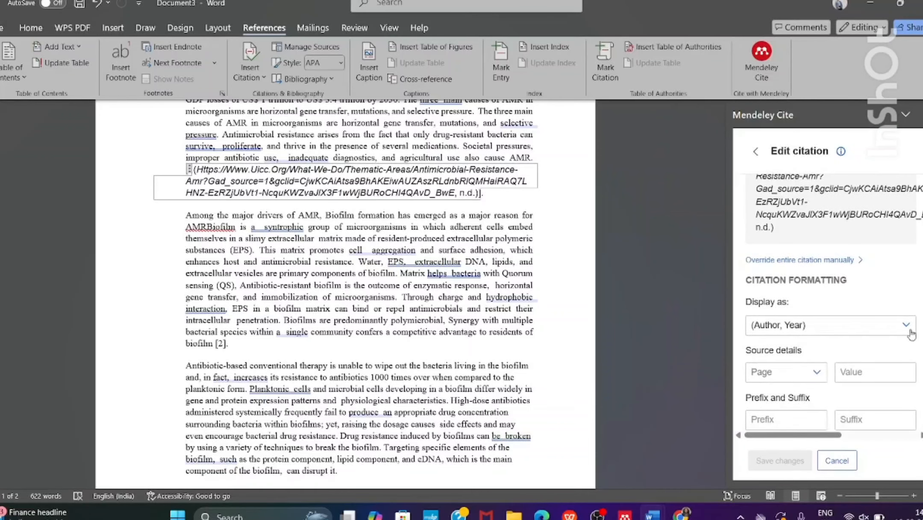
pyautogui.click(907, 325)
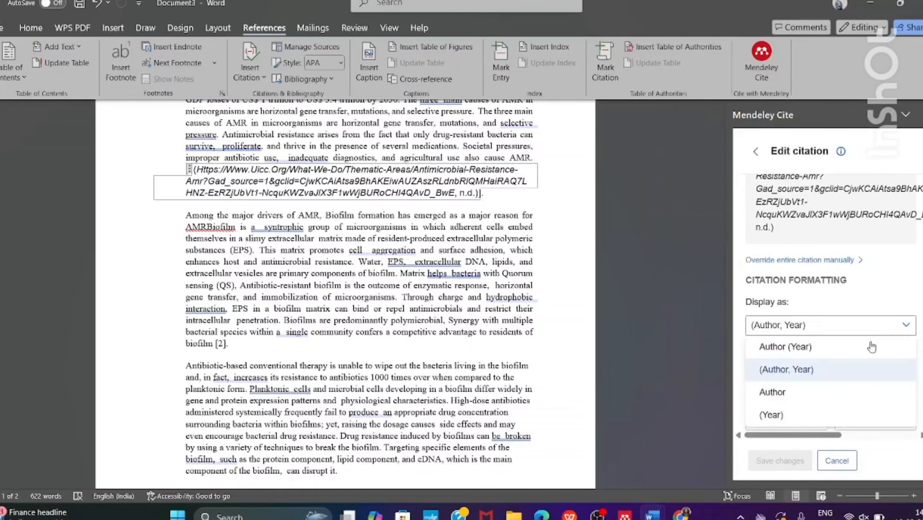
pyautogui.click(773, 395)
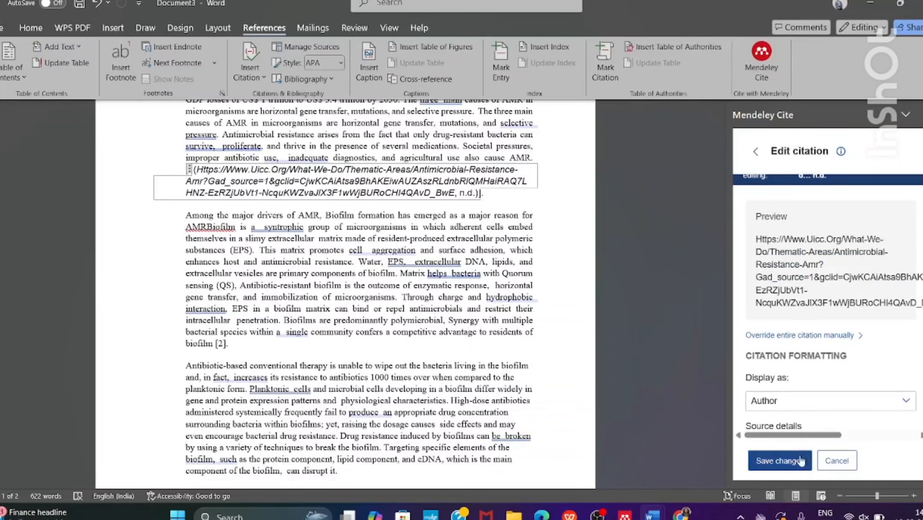
pyautogui.click(778, 461)
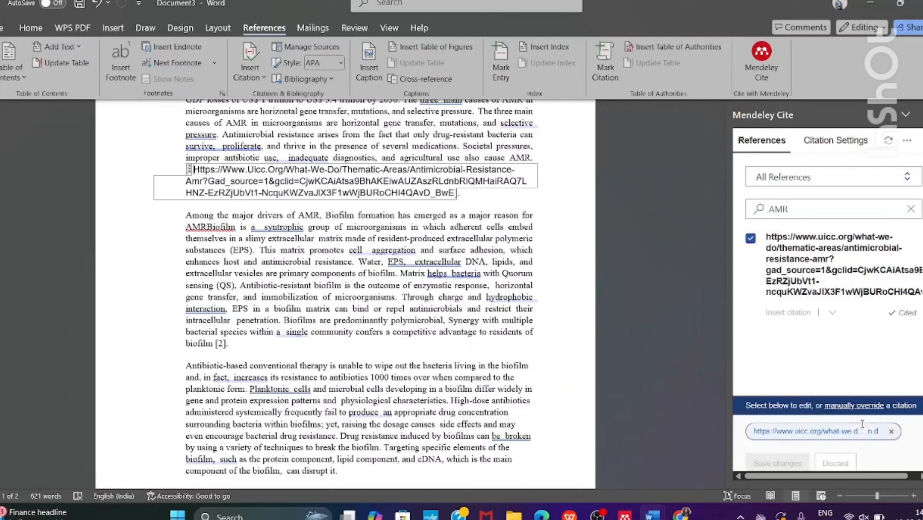
pyautogui.scroll(-1, 827, 299)
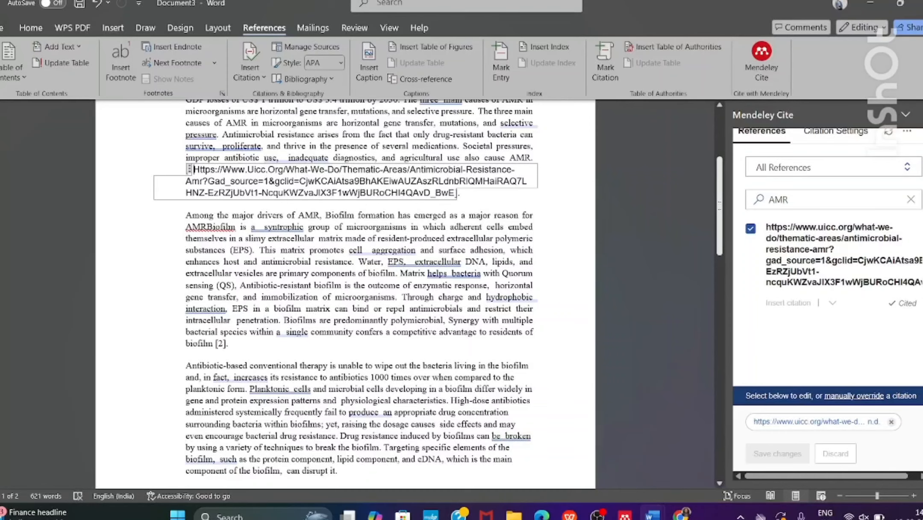
# Place the insertion point at the [2] marker and list the Recently Added references in Mendeley Cite with the AMR search cleared.
pyautogui.moveTo(720, 206); pyautogui.dragTo(720, 237)
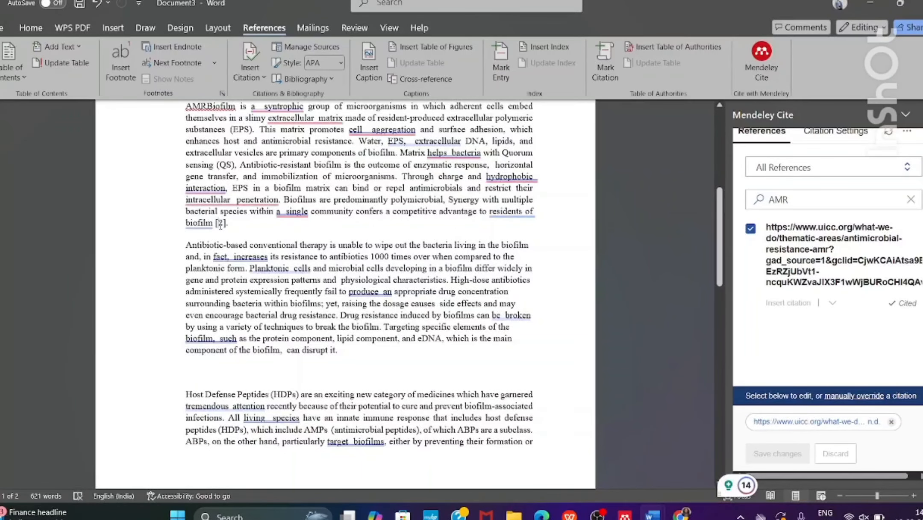
pyautogui.click(220, 223)
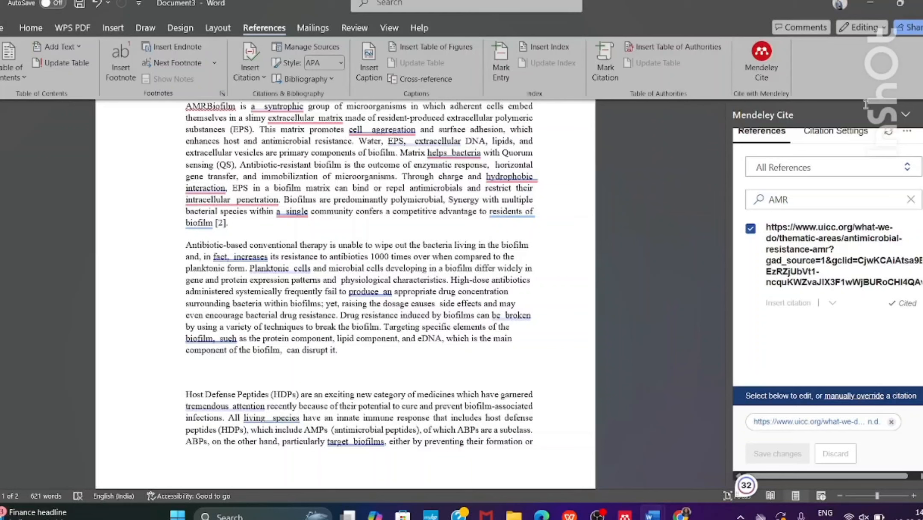
pyautogui.click(805, 167)
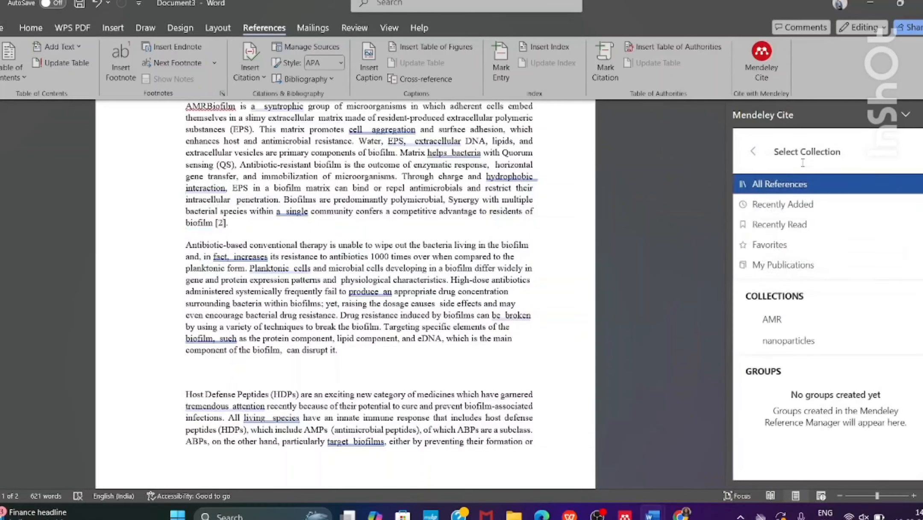
pyautogui.click(770, 188)
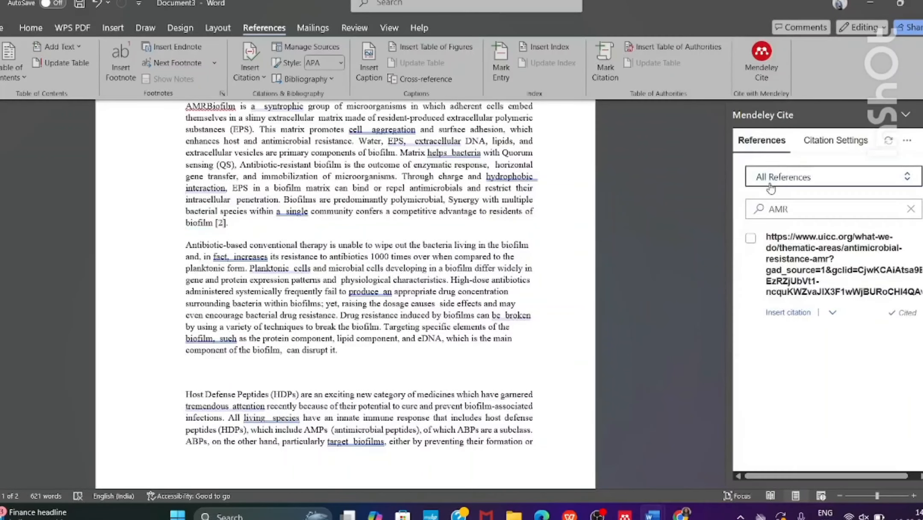
pyautogui.click(803, 181)
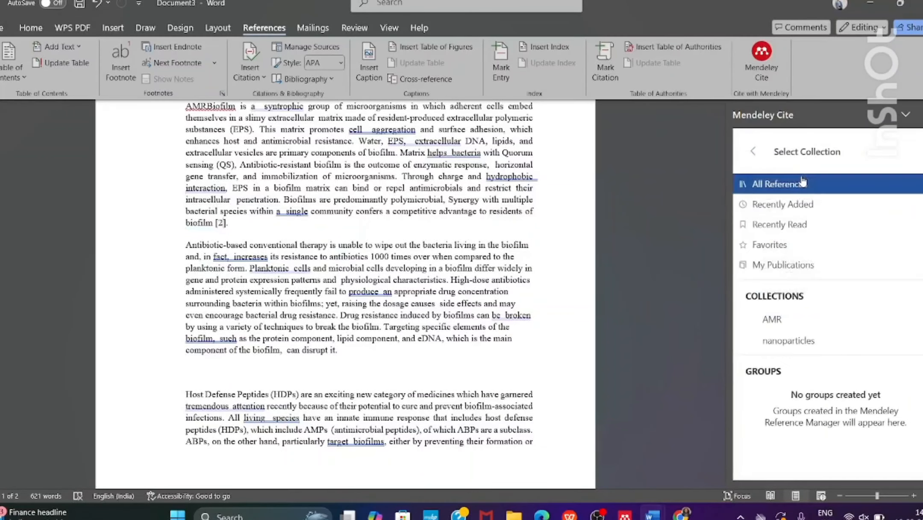
pyautogui.click(796, 205)
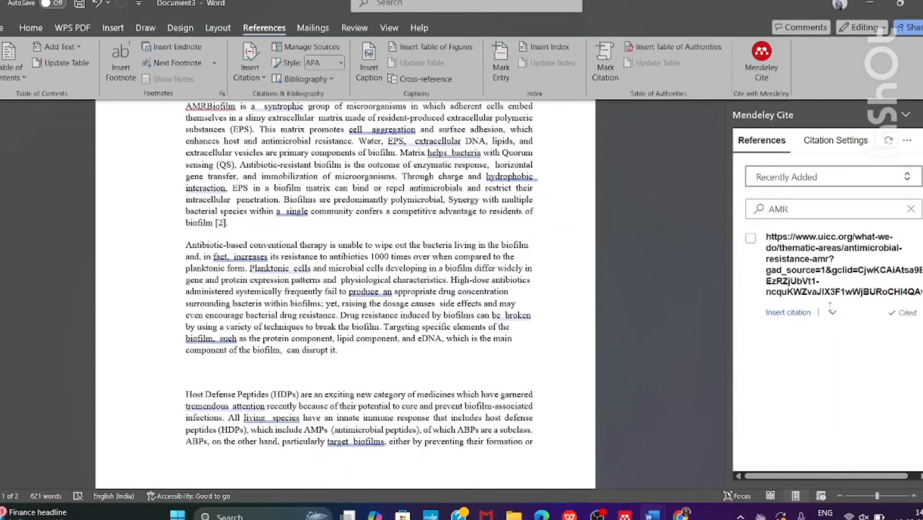
pyautogui.click(911, 208)
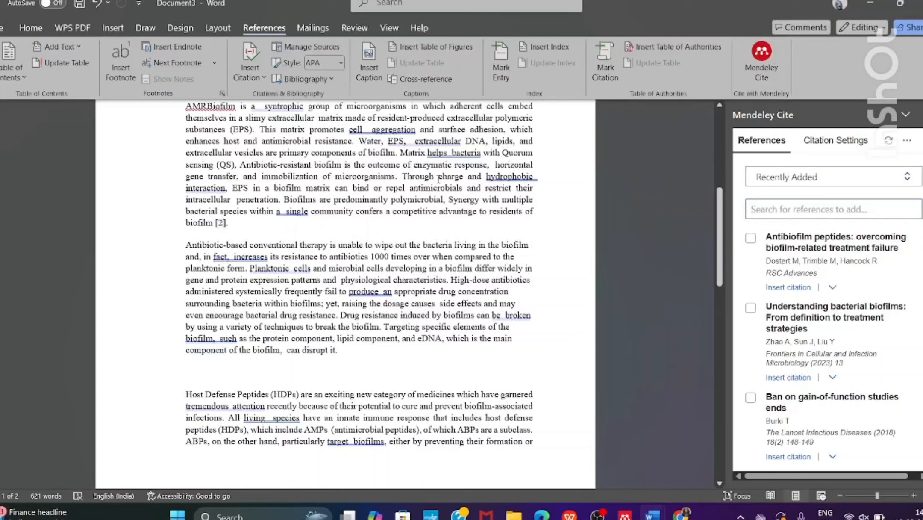
# Insert the "Understanding bacterial biofilms: From definition to treatment strategies" citation at the [2] marker and delete the leftover 2.
pyautogui.click(751, 308)
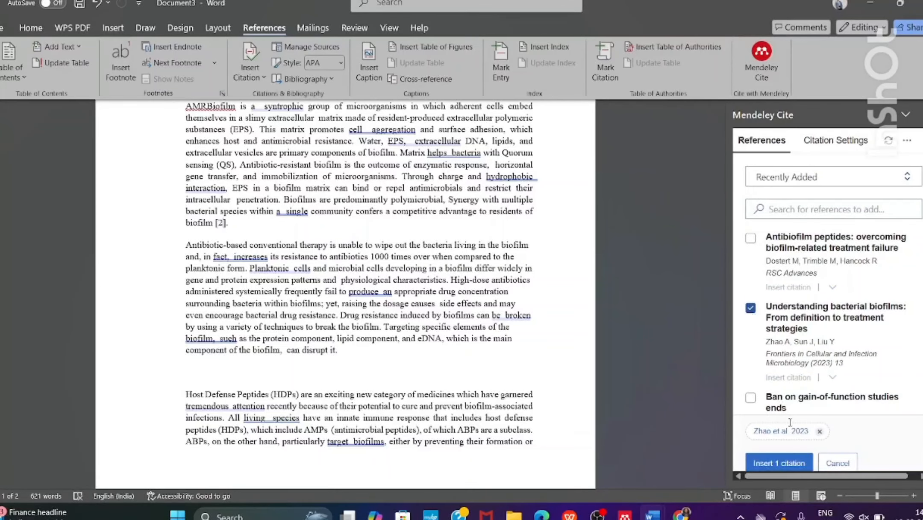
pyautogui.click(779, 463)
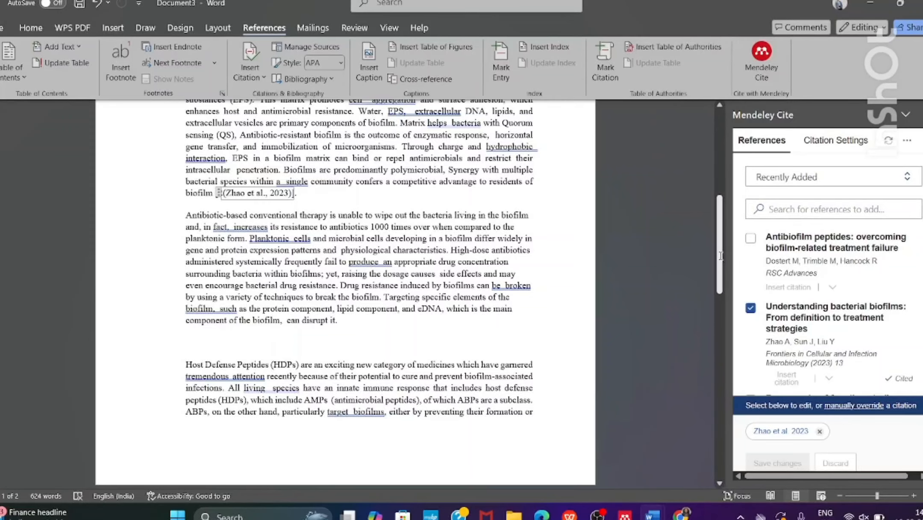
pyautogui.moveTo(720, 256)
pyautogui.mouseDown()
pyautogui.moveTo(720, 322)
pyautogui.moveTo(719, 257)
pyautogui.mouseUp()
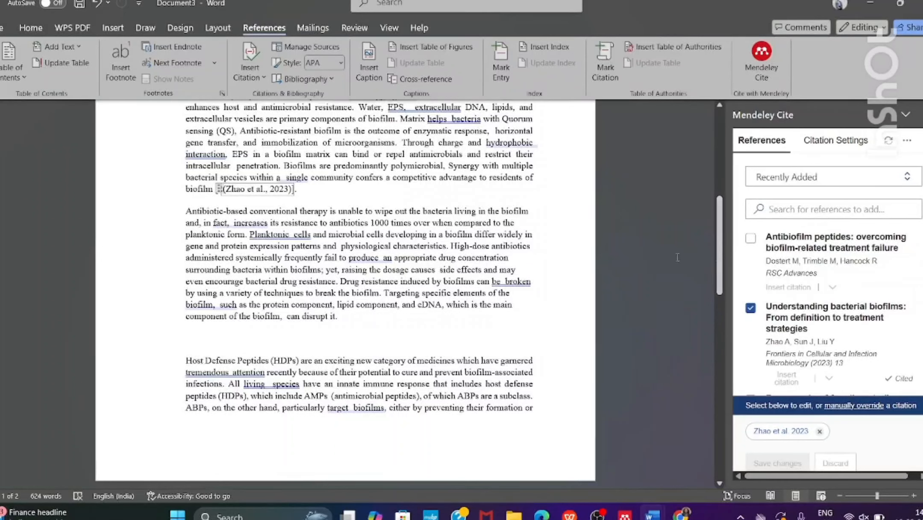
pyautogui.click(485, 196)
pyautogui.click(221, 190)
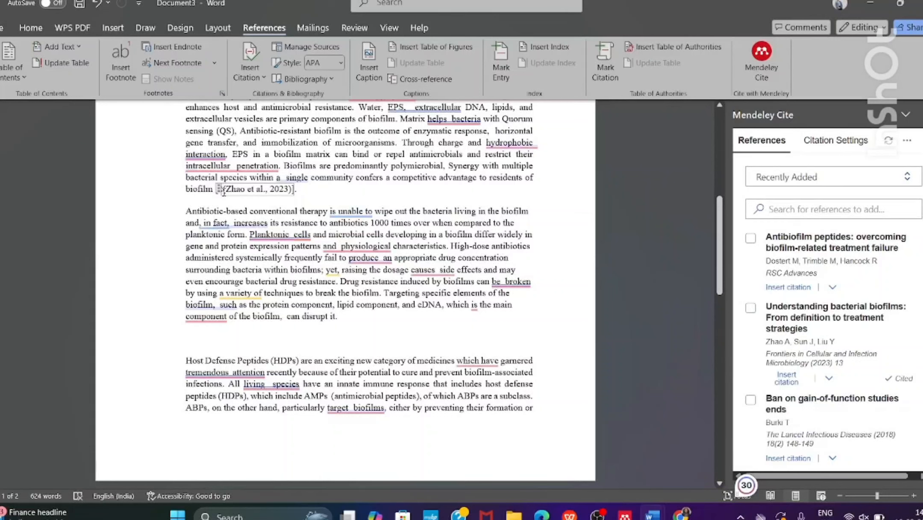
pyautogui.click(459, 223)
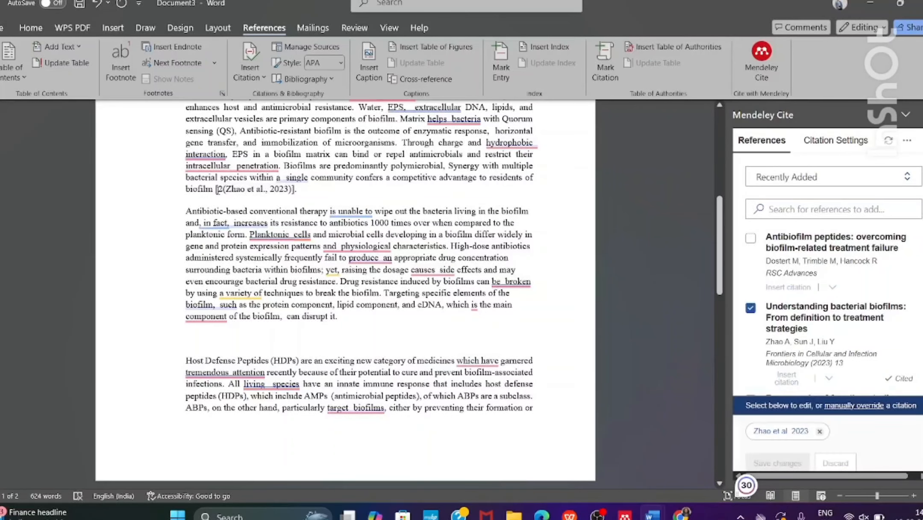
pyautogui.click(218, 189)
pyautogui.press('Delete')
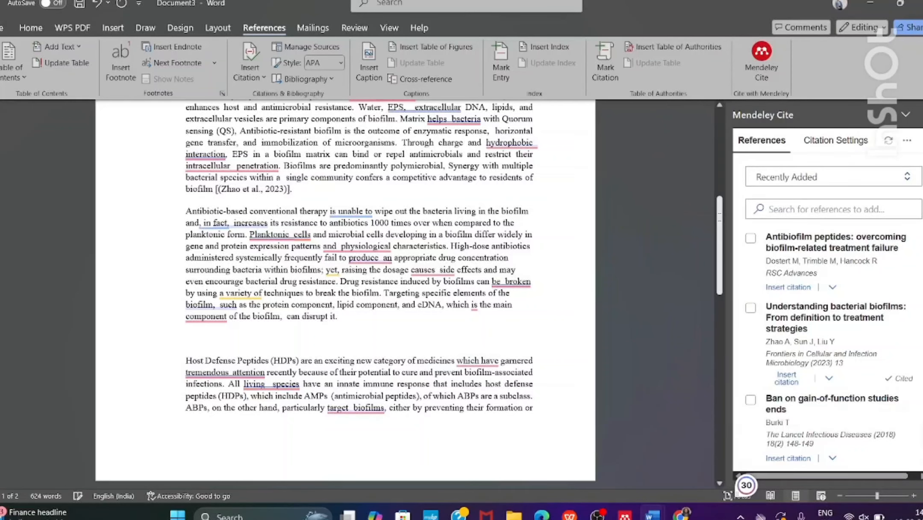
# Insert the "Antibiofilm peptides: overcoming biofilm-related treatment failure" citation after the sentence ending "multidrug-resistant biofilms.".
pyautogui.moveTo(720, 223); pyautogui.dragTo(710, 268)
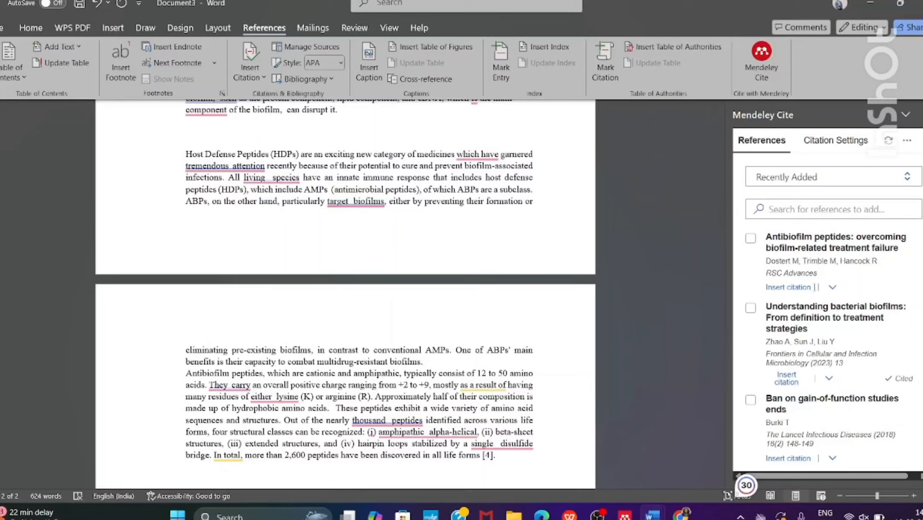
pyautogui.click(751, 239)
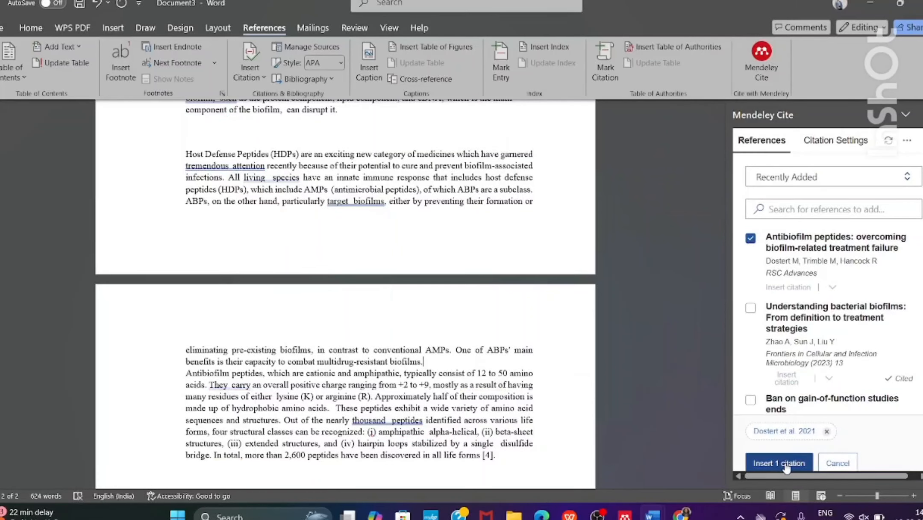
pyautogui.click(779, 462)
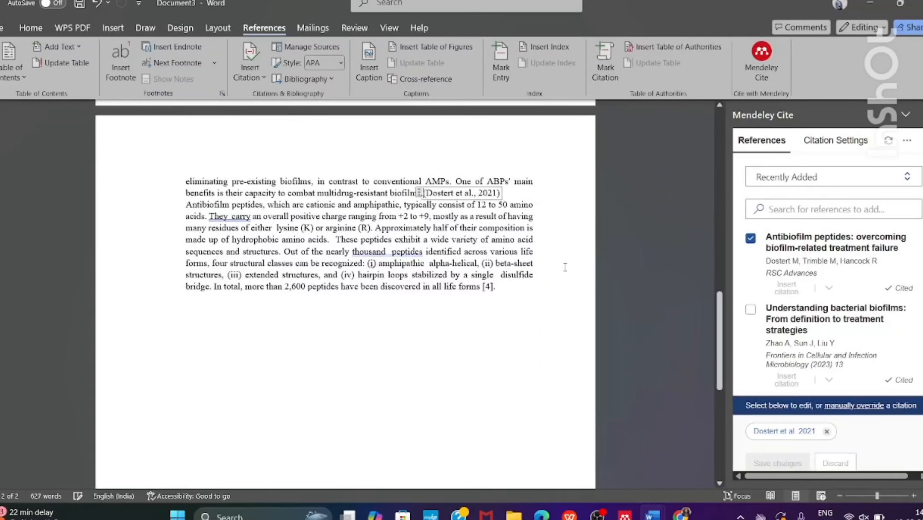
# Replace the 4 inside the final [4] marker with the "Ban on gain-of-function studies ends" citation.
pyautogui.click(487, 286)
pyautogui.press('BackSpace')
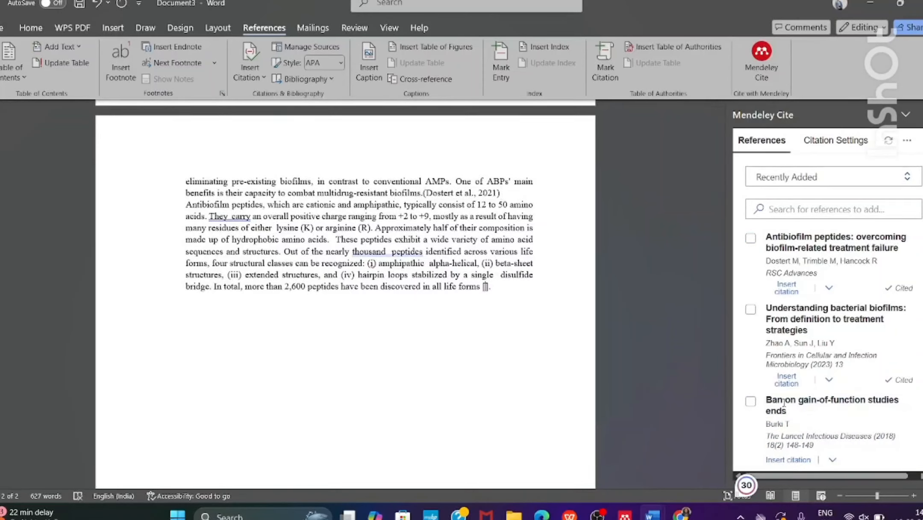
pyautogui.click(750, 403)
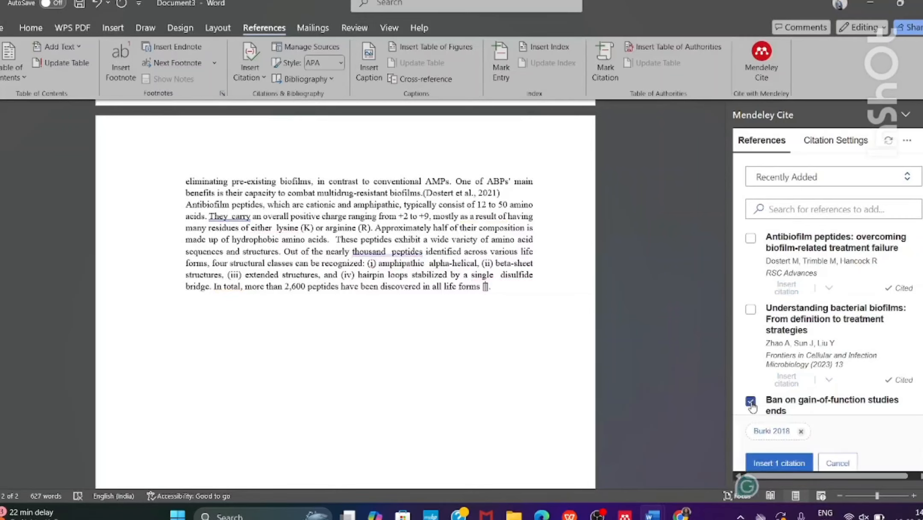
pyautogui.click(782, 462)
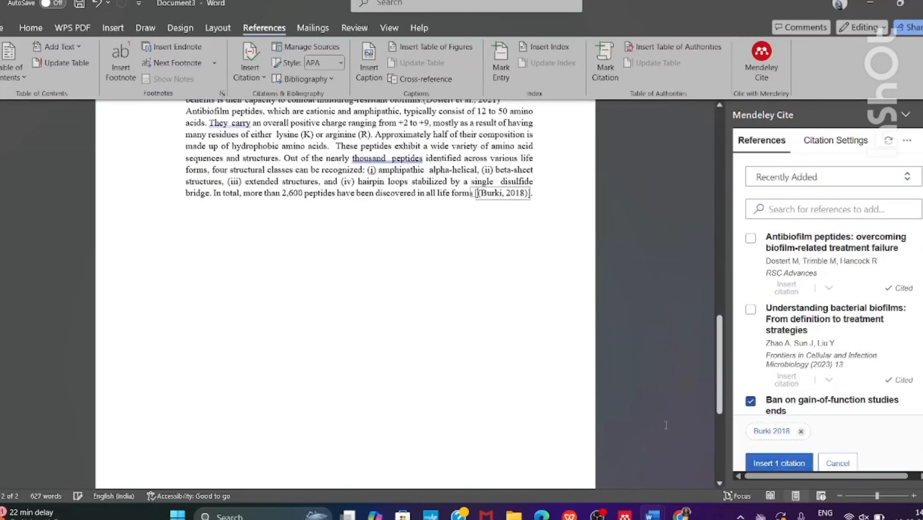
# Add a "References" heading below the last paragraph and insert the Mendeley bibliography under it.
pyautogui.click(548, 199)
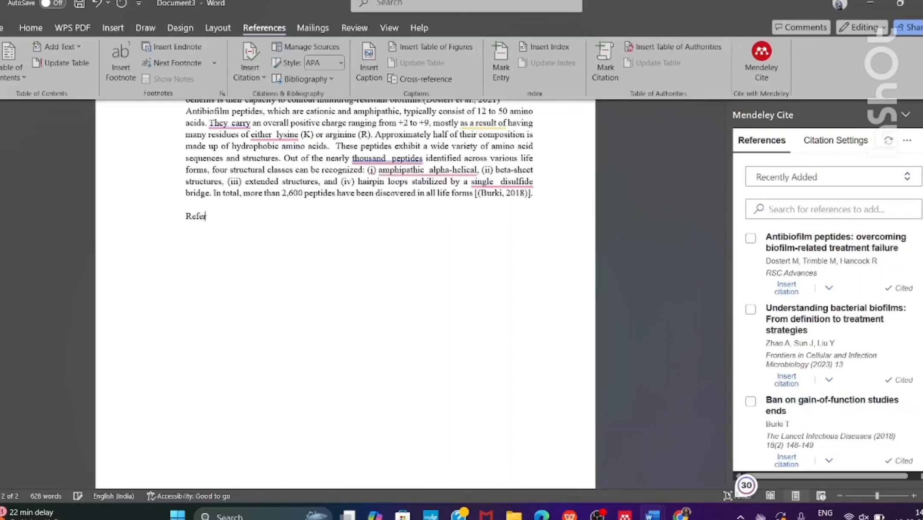
pyautogui.write('References')
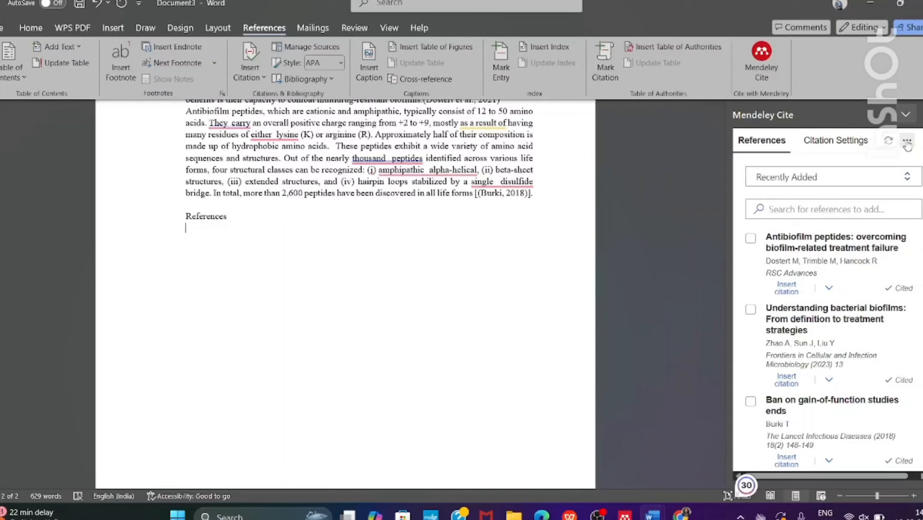
pyautogui.click(907, 143)
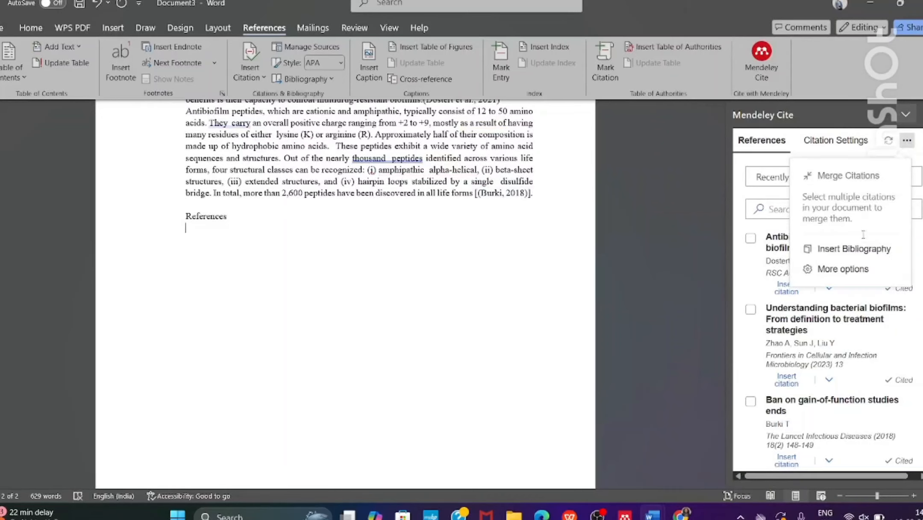
pyautogui.click(866, 252)
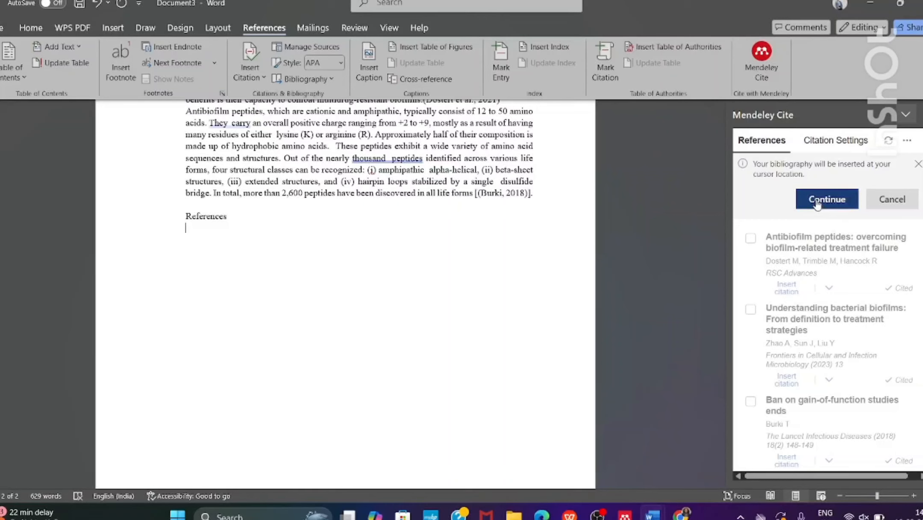
pyautogui.click(816, 203)
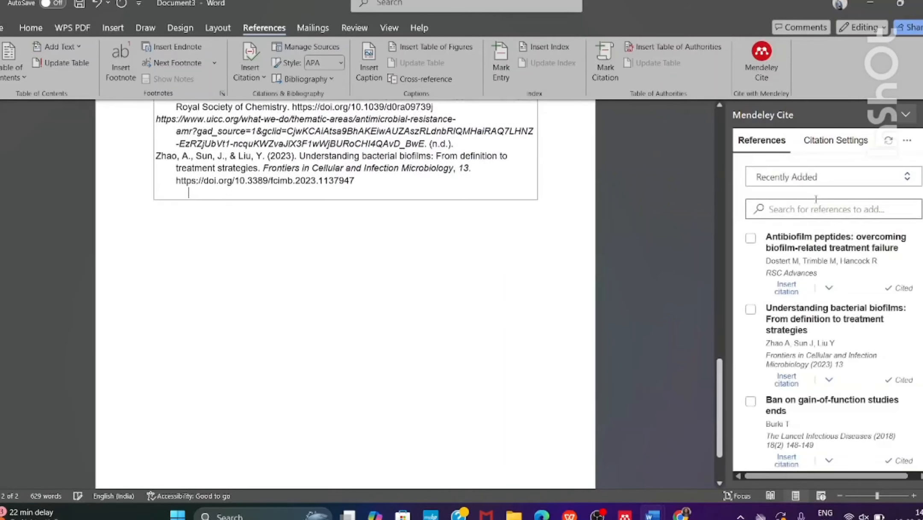
pyautogui.click(535, 270)
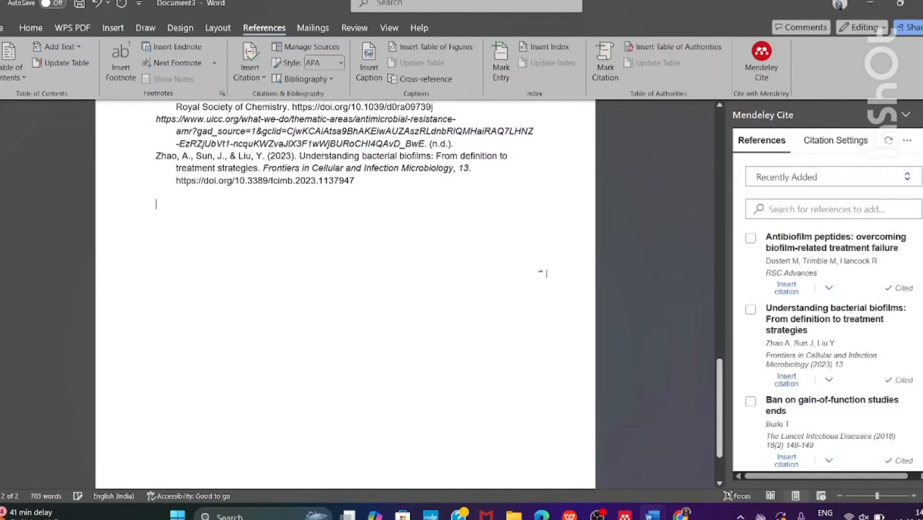
# Format all the bibliography entries under References as a numbered list in the 1., 2., 3. style.
pyautogui.moveTo(722, 389); pyautogui.dragTo(701, 351)
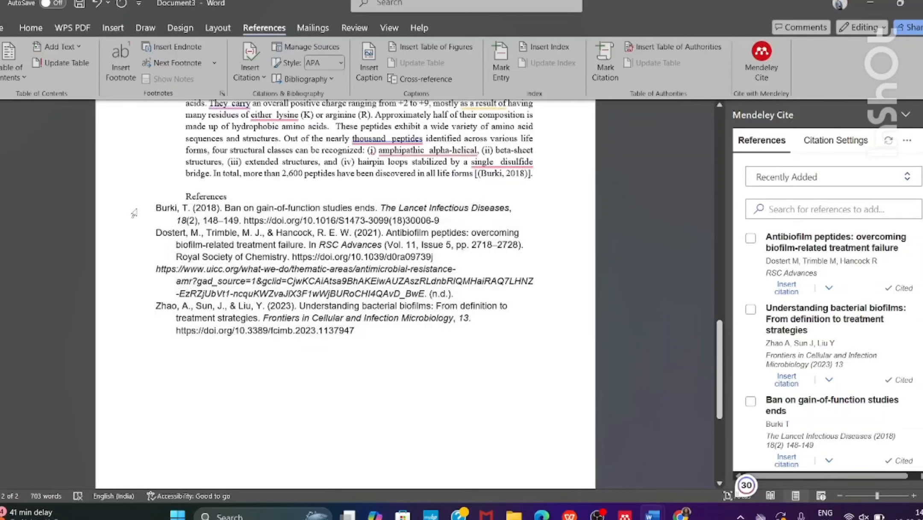
pyautogui.moveTo(154, 208); pyautogui.dragTo(356, 330)
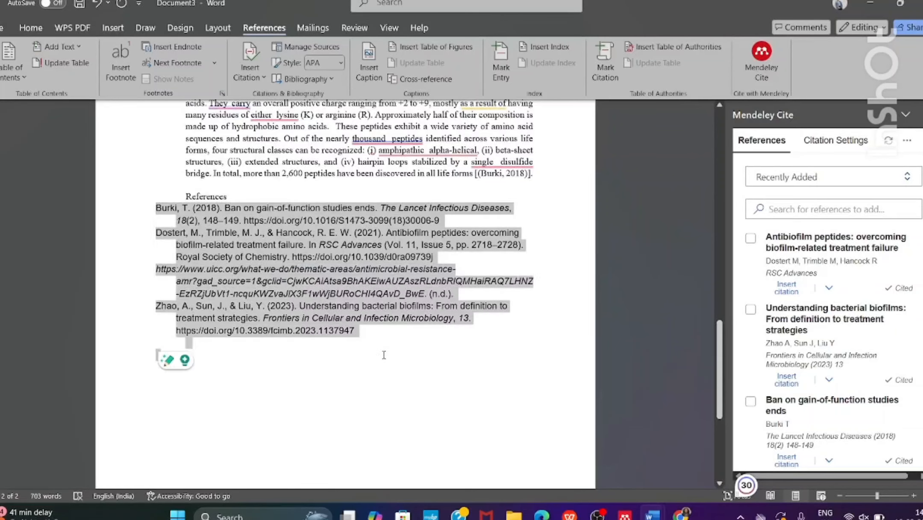
pyautogui.click(31, 28)
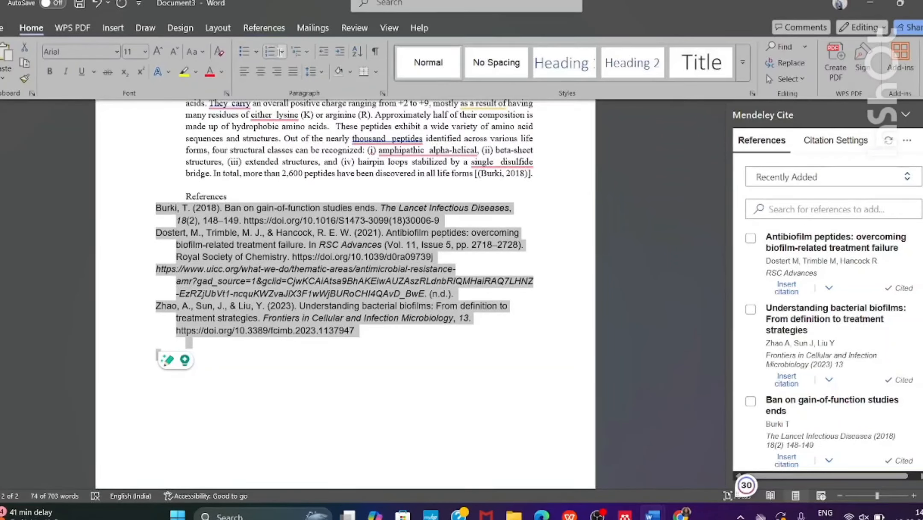
pyautogui.click(282, 52)
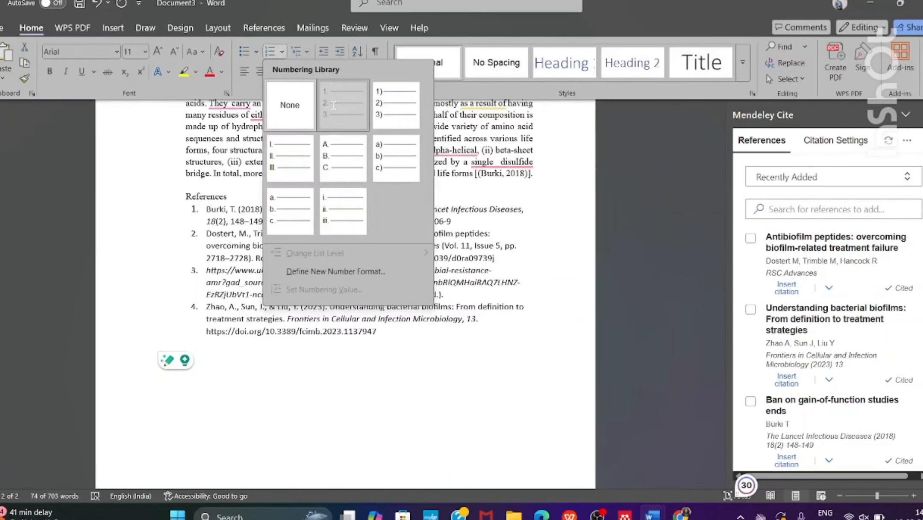
pyautogui.click(330, 103)
pyautogui.click(399, 376)
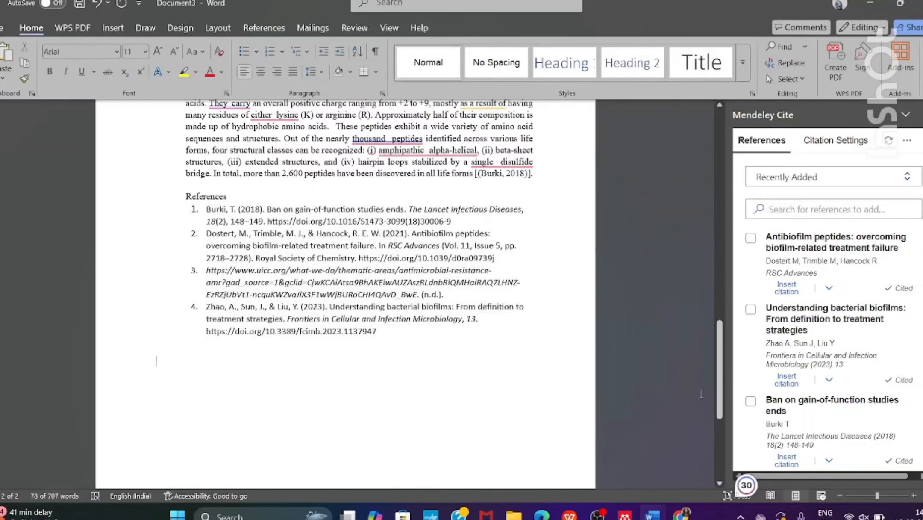
# Review the citations from the start of the document, switch to Mendeley Reference Manager and open the options for adding references.
pyautogui.moveTo(719, 392); pyautogui.dragTo(697, 178)
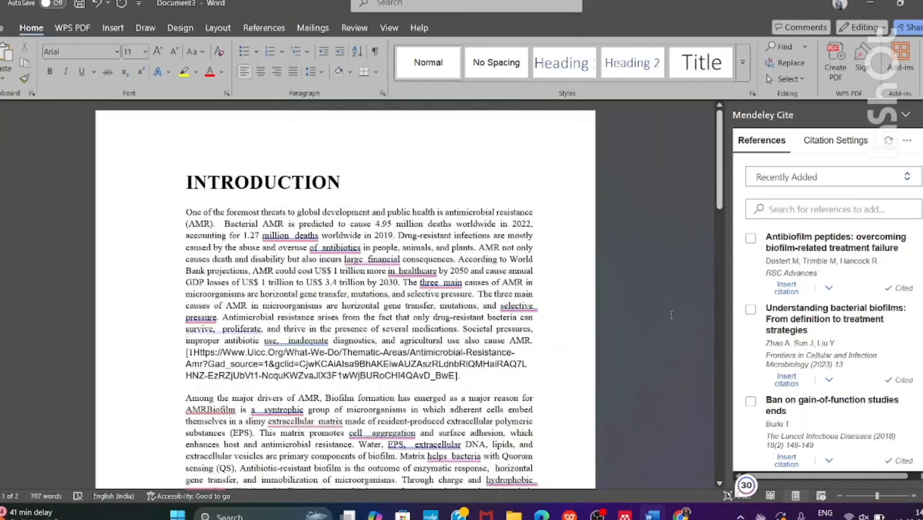
pyautogui.moveTo(201, 321)
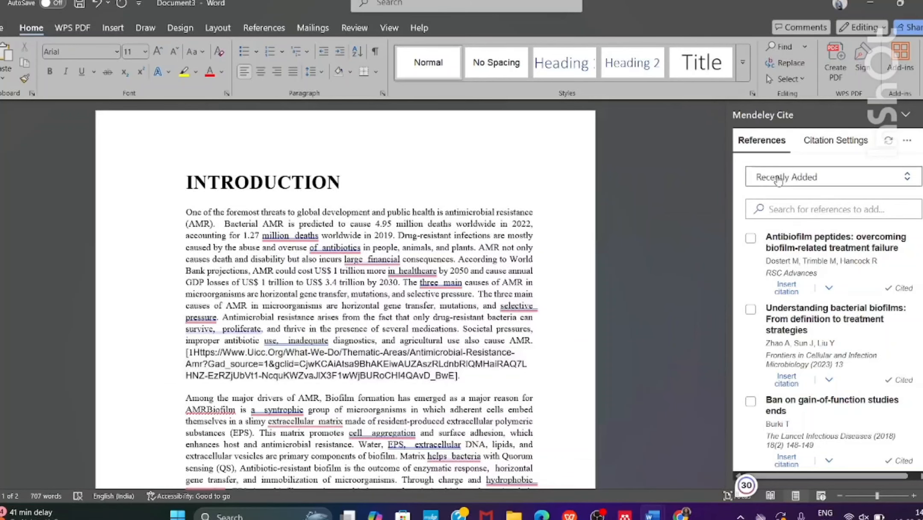
pyautogui.scroll(-9, 724, 177)
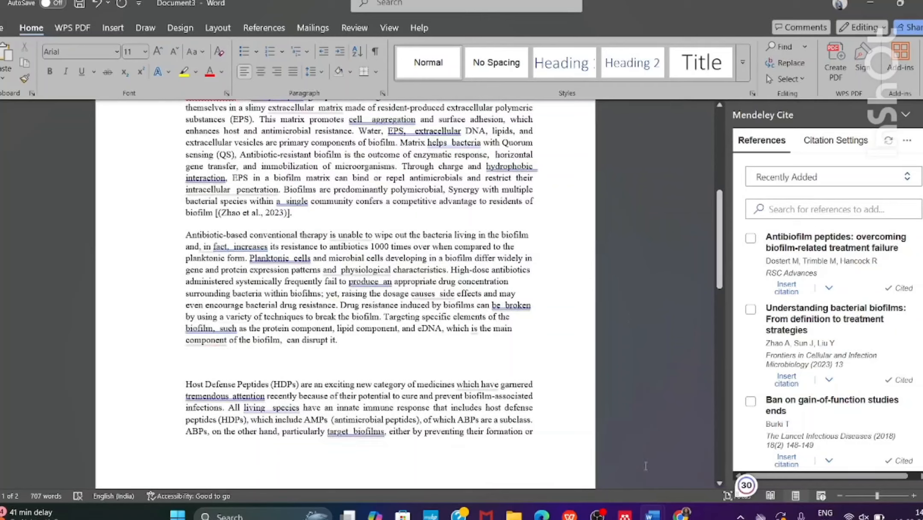
pyautogui.moveTo(625, 514)
pyautogui.click(591, 427)
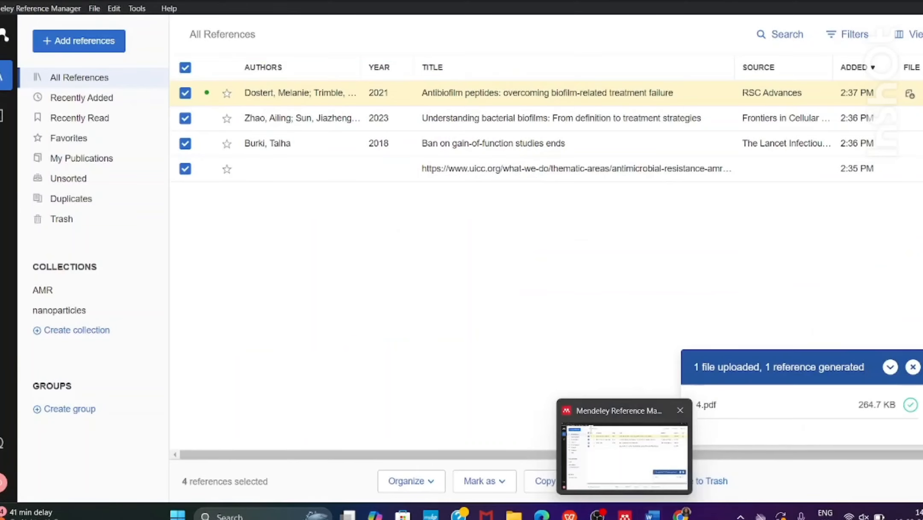
pyautogui.click(97, 45)
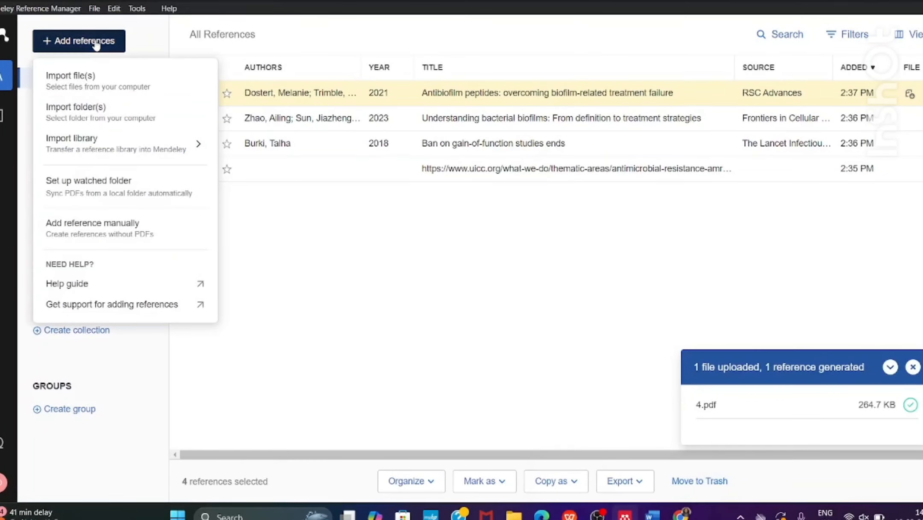
# Import the PDF files 4, 3 and the "Fromtrashtotreasure" review from the Downloads folder into the reference library together.
pyautogui.click(112, 93)
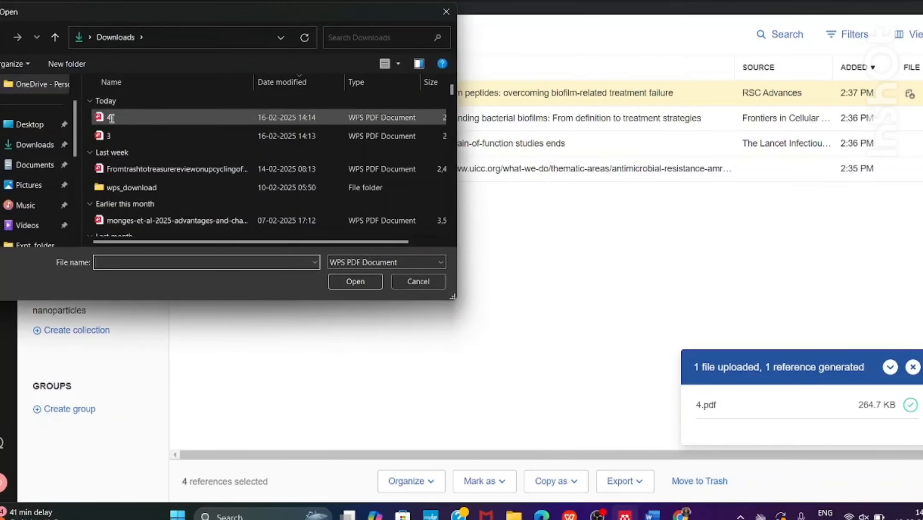
pyautogui.moveTo(87, 113); pyautogui.dragTo(151, 176)
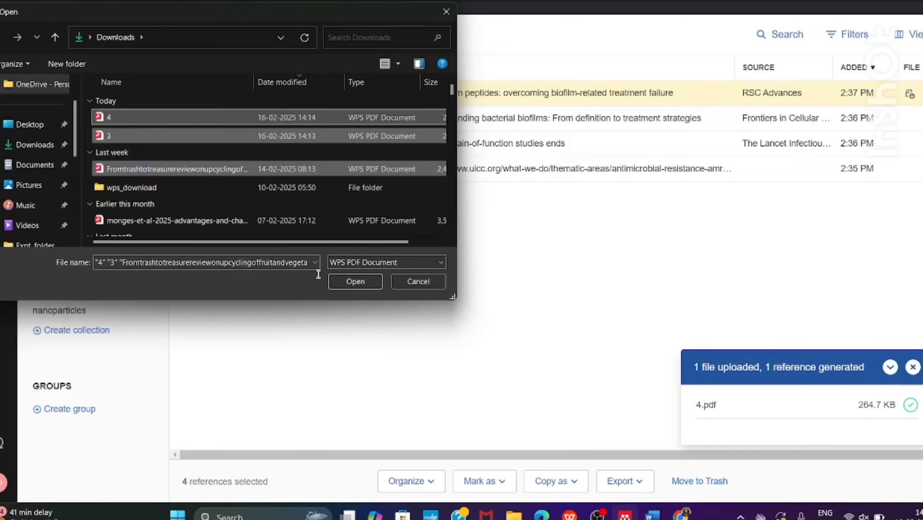
pyautogui.click(355, 282)
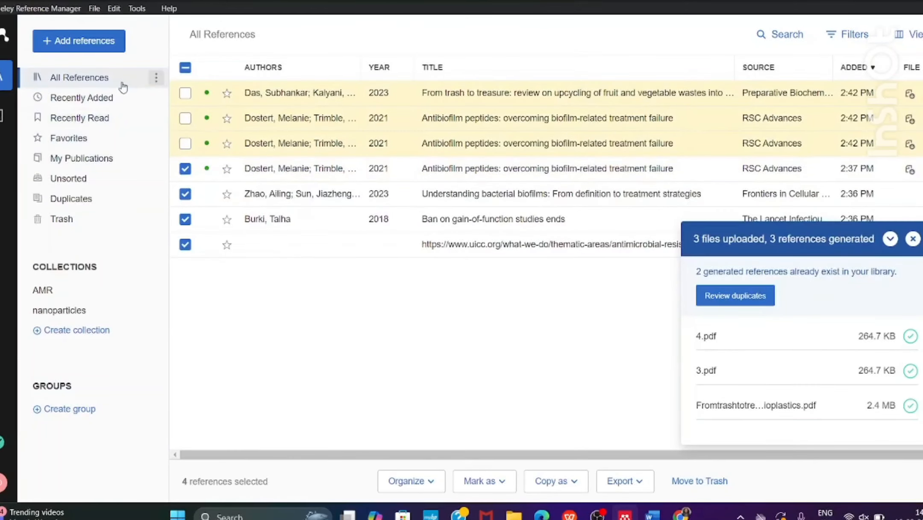
# Examine the form for adding a reference manually, including its identifier lookup field, and close it without adding an entry.
pyautogui.click(79, 48)
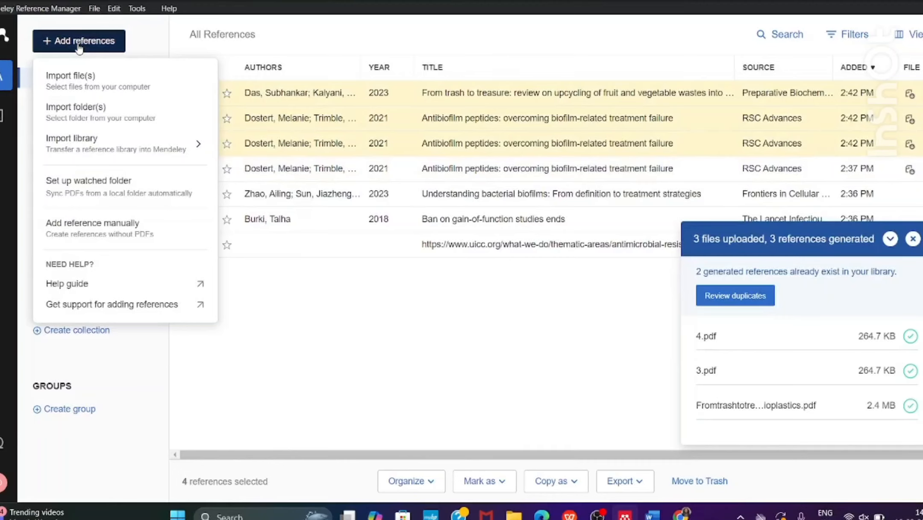
pyautogui.click(97, 224)
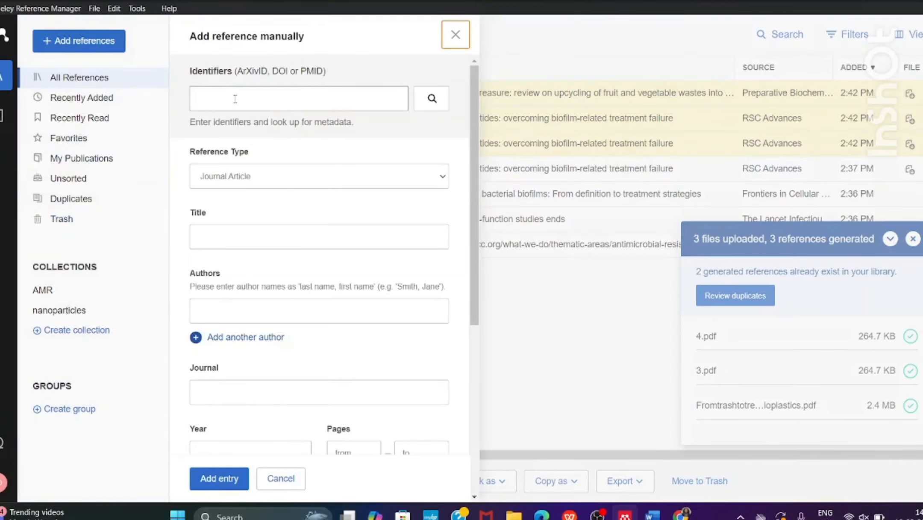
pyautogui.click(235, 98)
pyautogui.click(456, 41)
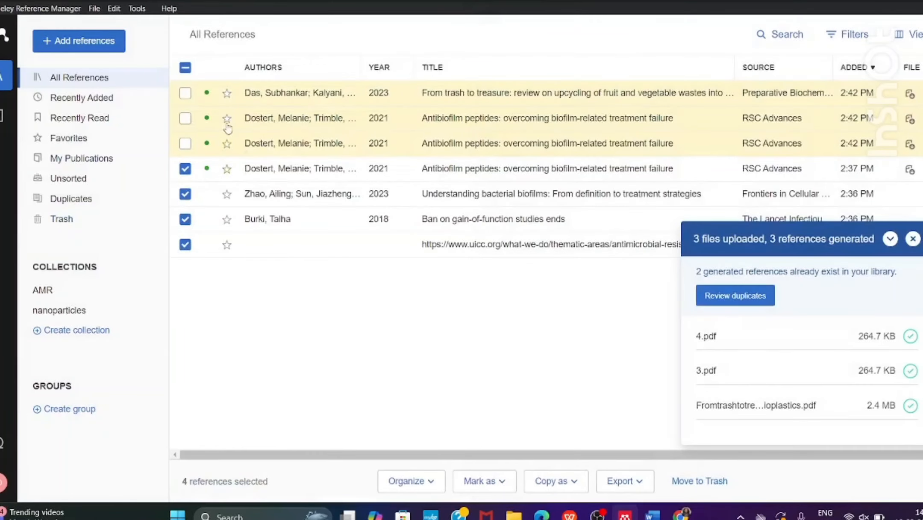